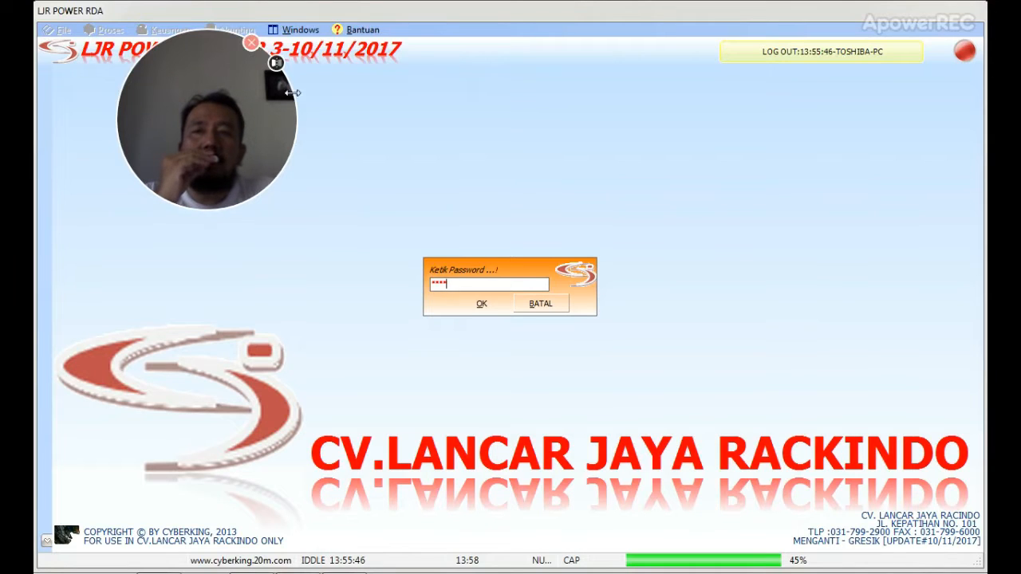
Log in by submitting the account password already entered in the login dialog
drag(232, 87, 196, 124)
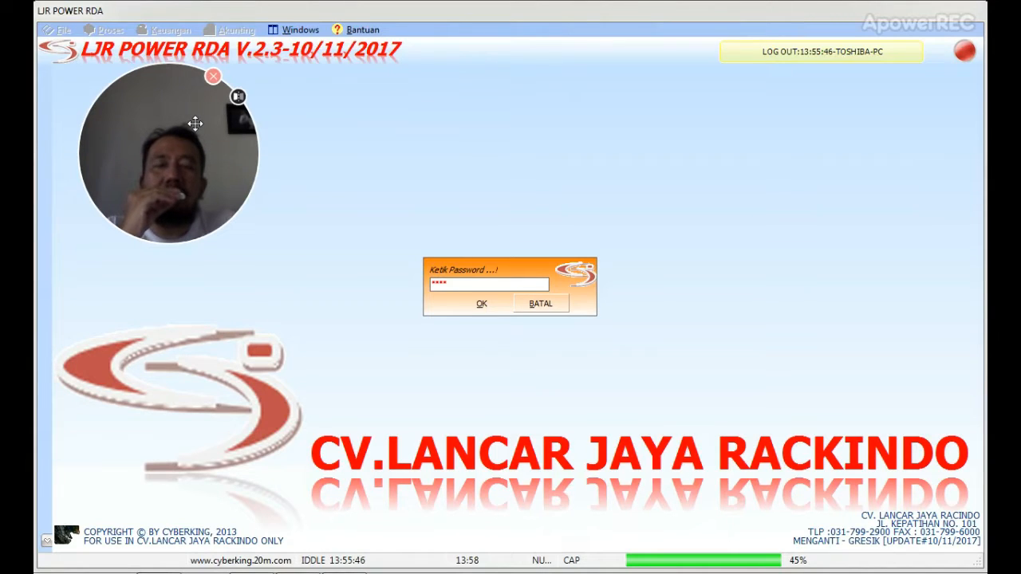
click(480, 308)
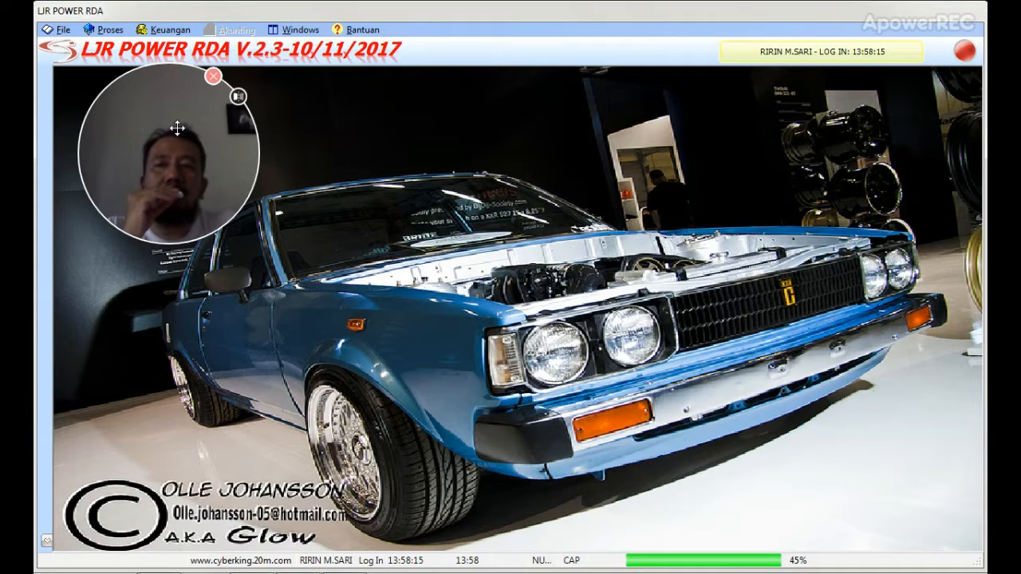
drag(164, 130, 639, 81)
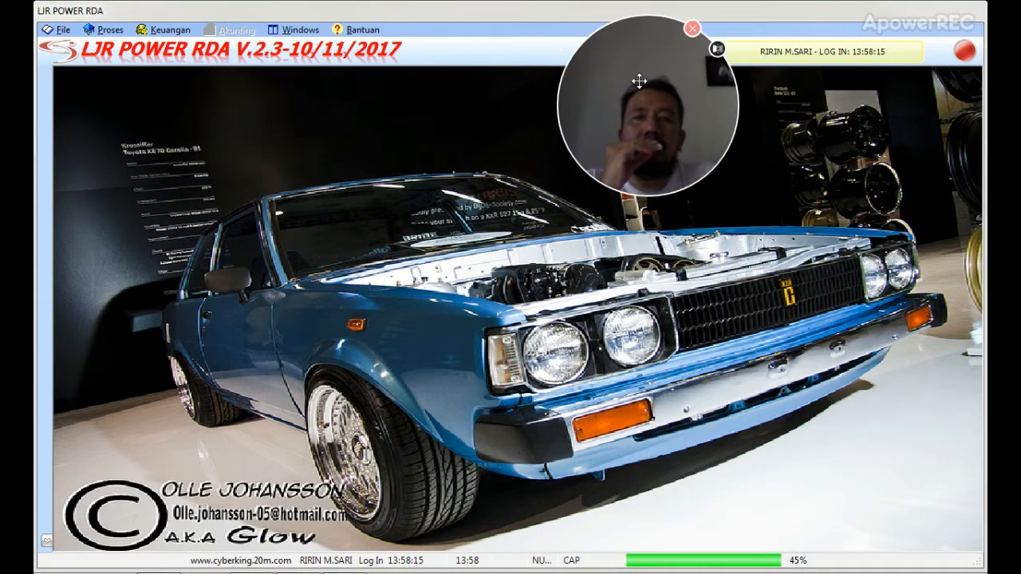
Open the input form for PPN sales (Penjualan) from the processes
click(66, 32)
click(105, 30)
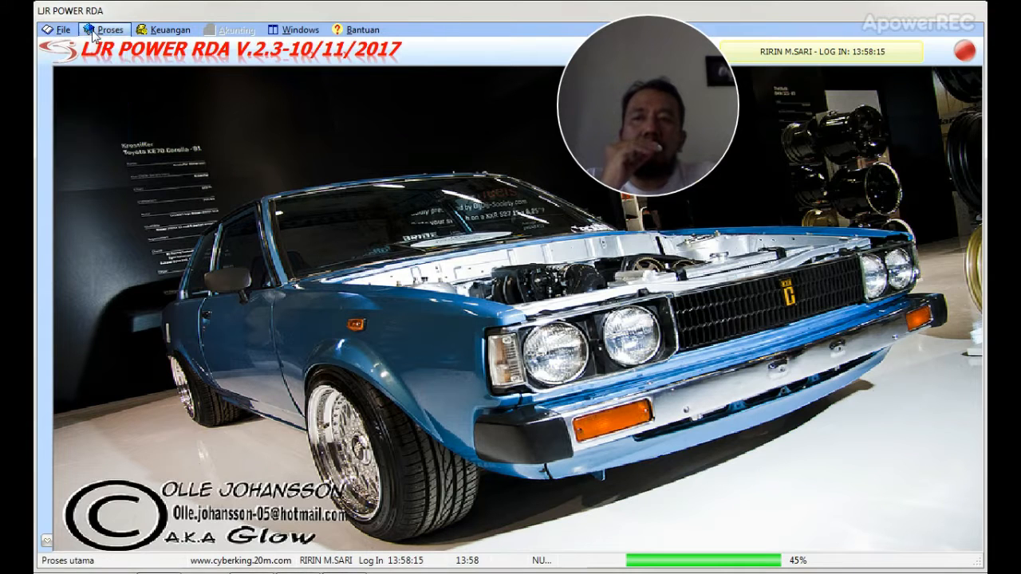
mouse_move(120, 137)
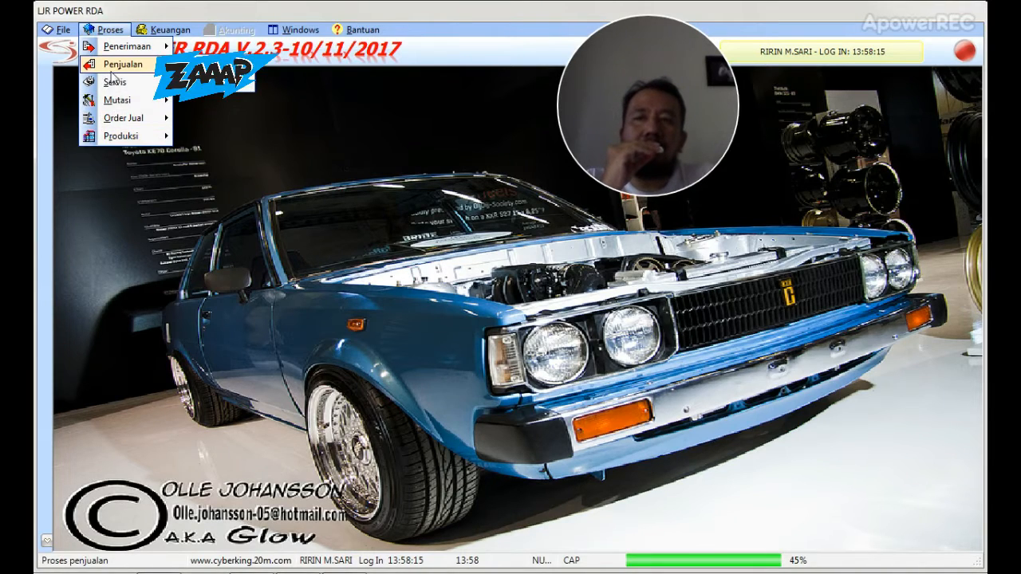
mouse_move(120, 64)
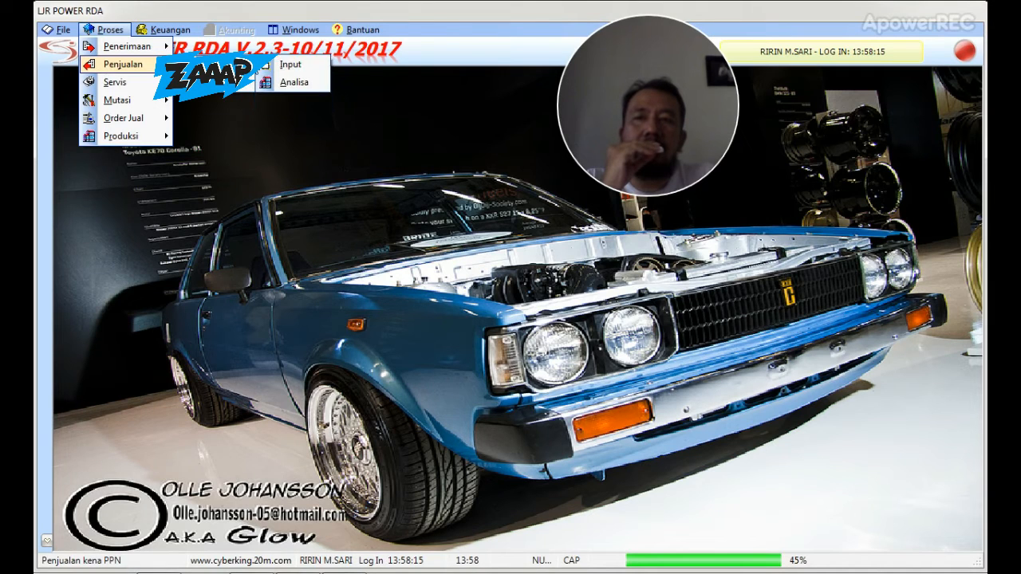
click(271, 81)
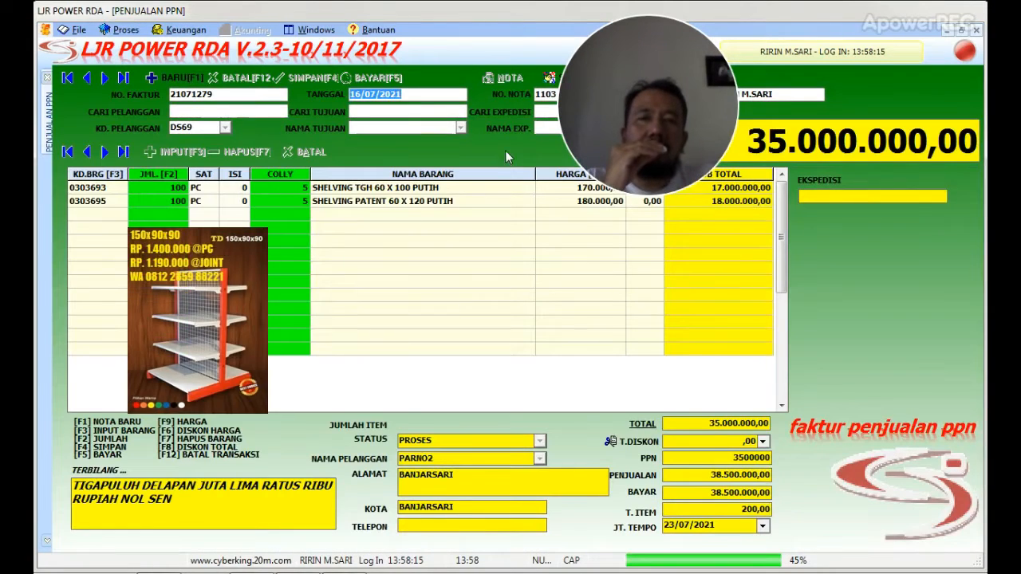
drag(636, 77, 876, 287)
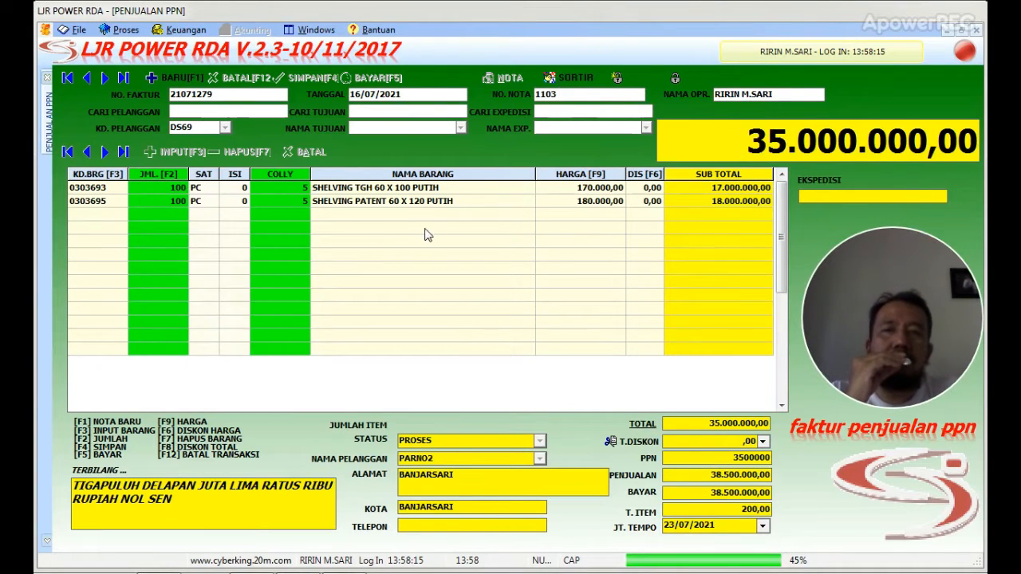
Start a new PPN sales invoice and set its note number (No. Nota) to 1104
click(167, 84)
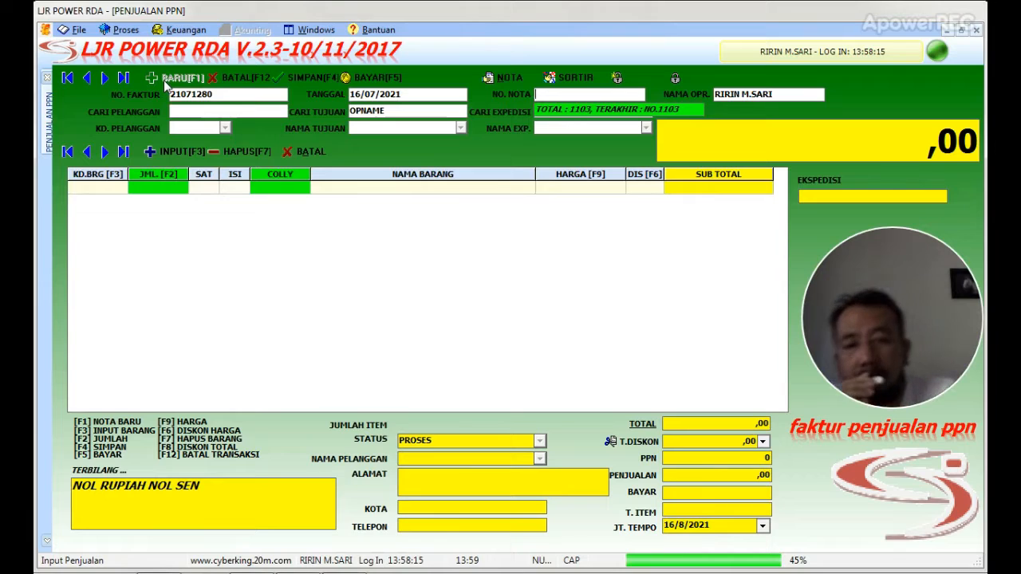
text(1104)
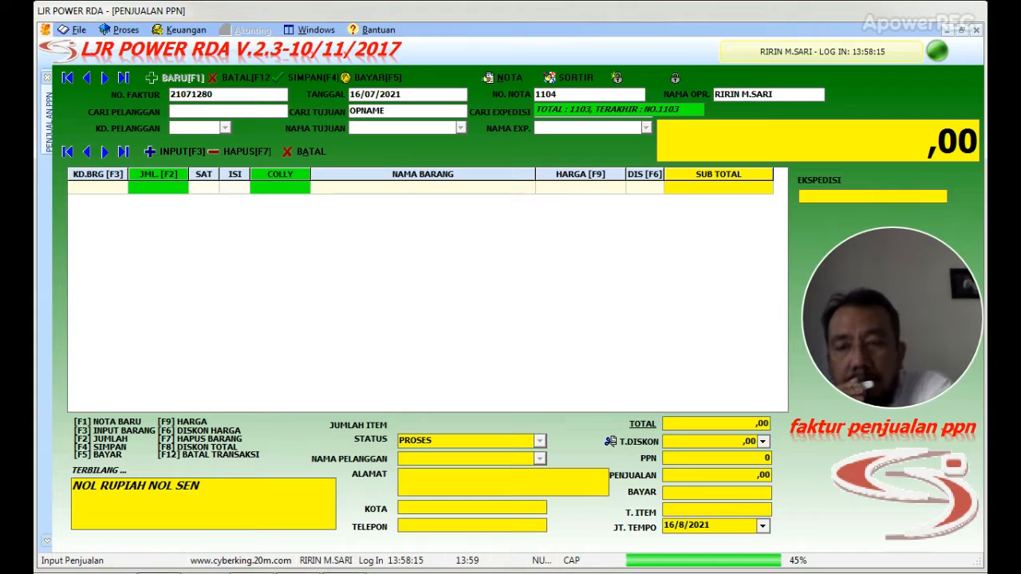
key(Return)
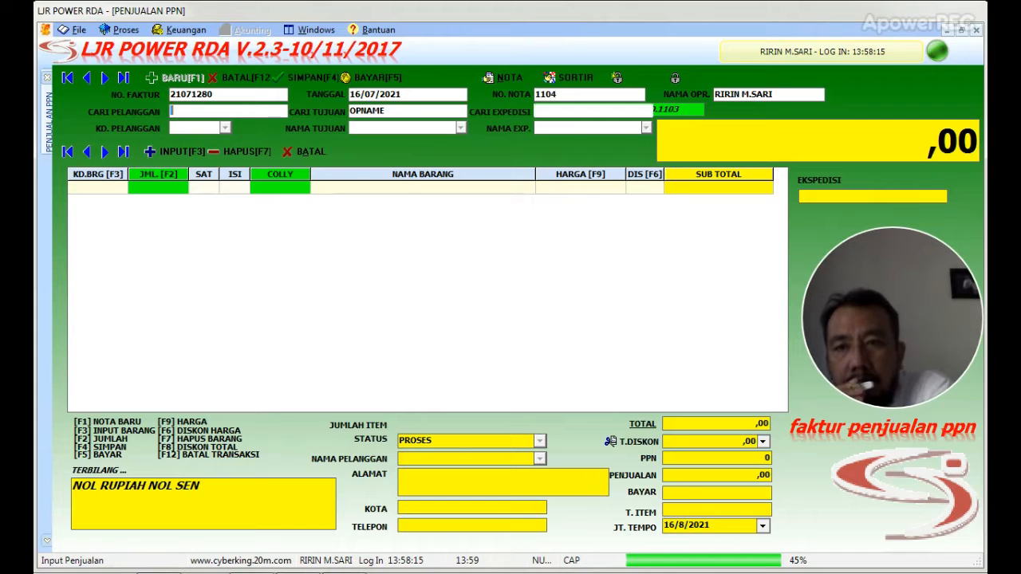
Find the customer Pelangi with the search text PELA, accept the credit limit notice and keep OPNAME as the destination search
text(PELA)
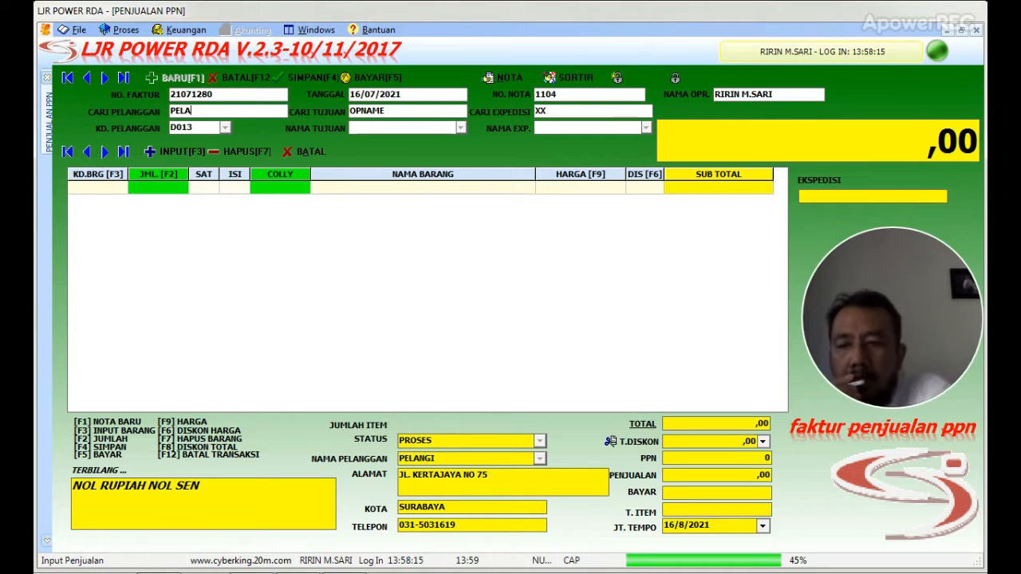
key(Tab)
key(Return)
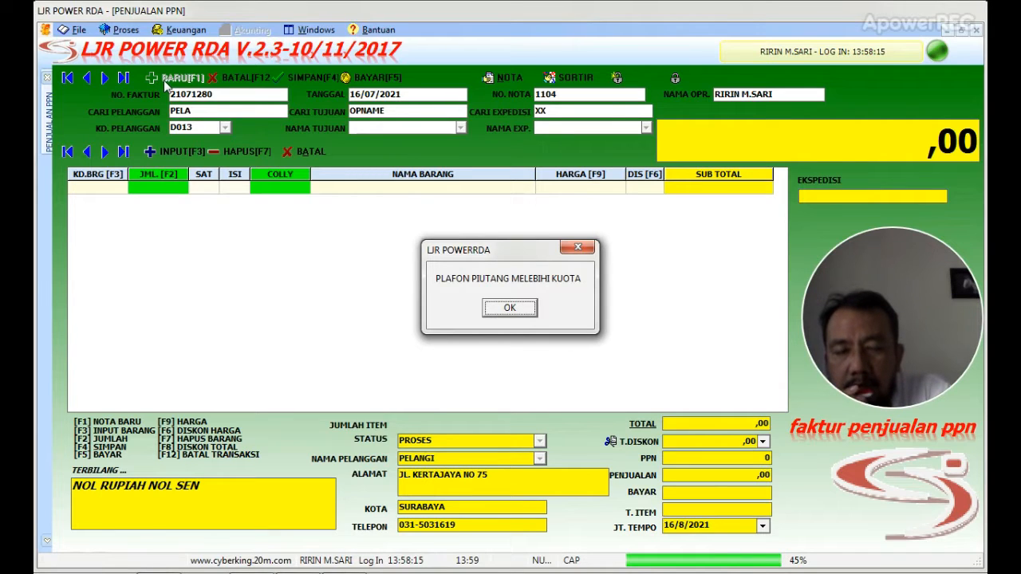
key(Return)
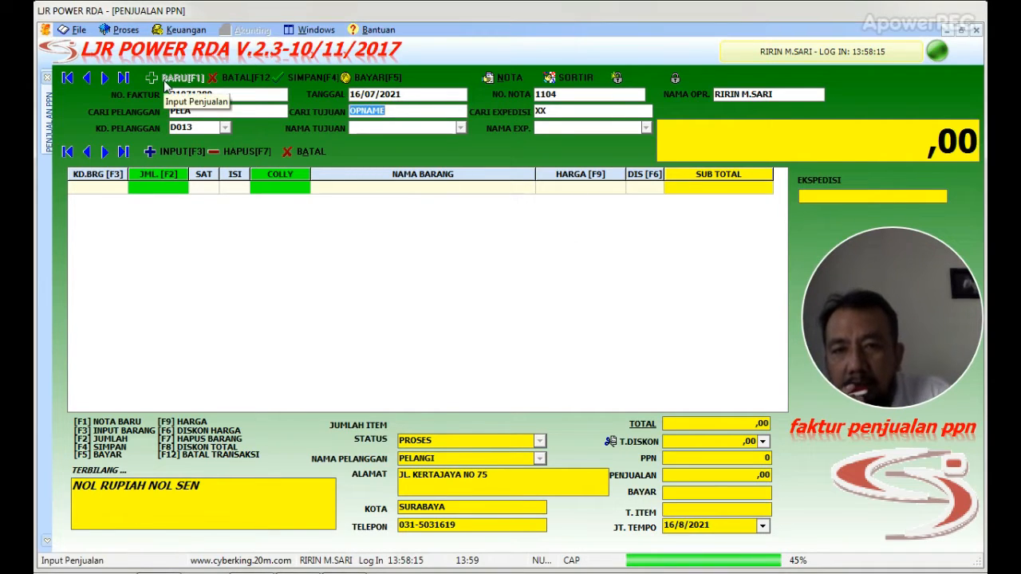
key(Return)
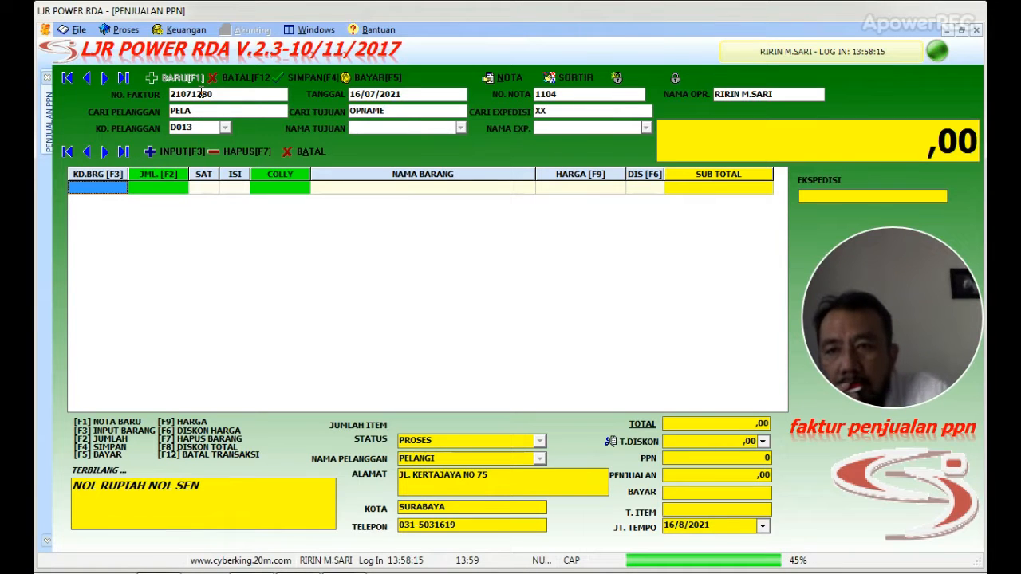
Search the stock items for SHE and add SHELVING TGH 60 X 100 PUTIH as the first invoice line
click(94, 191)
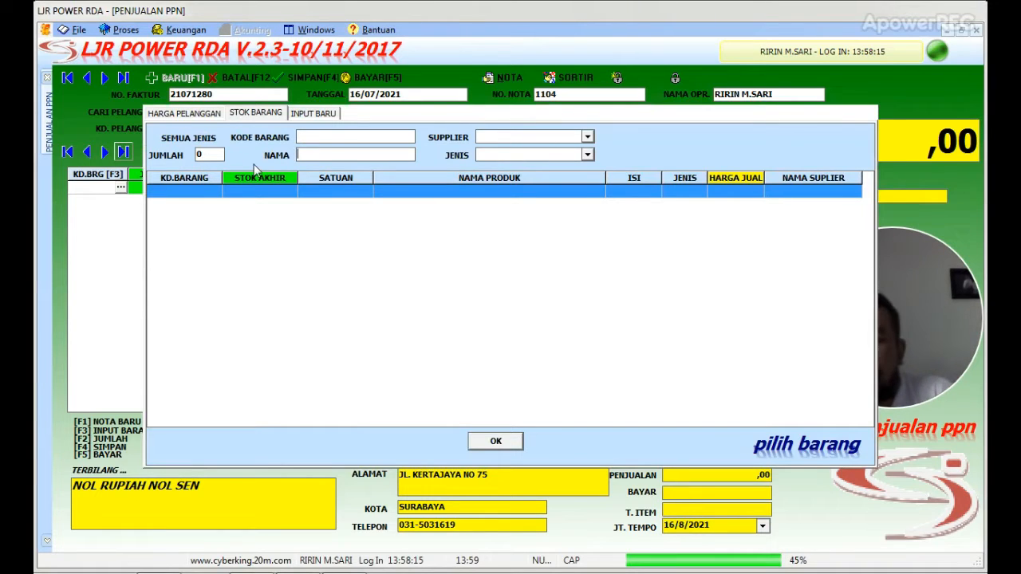
text(S)
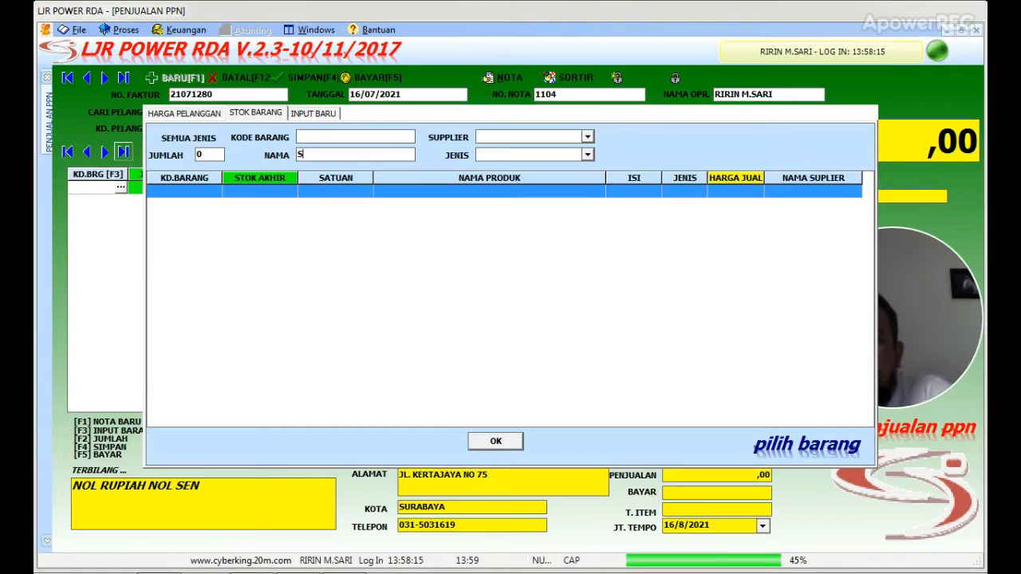
text(HE)
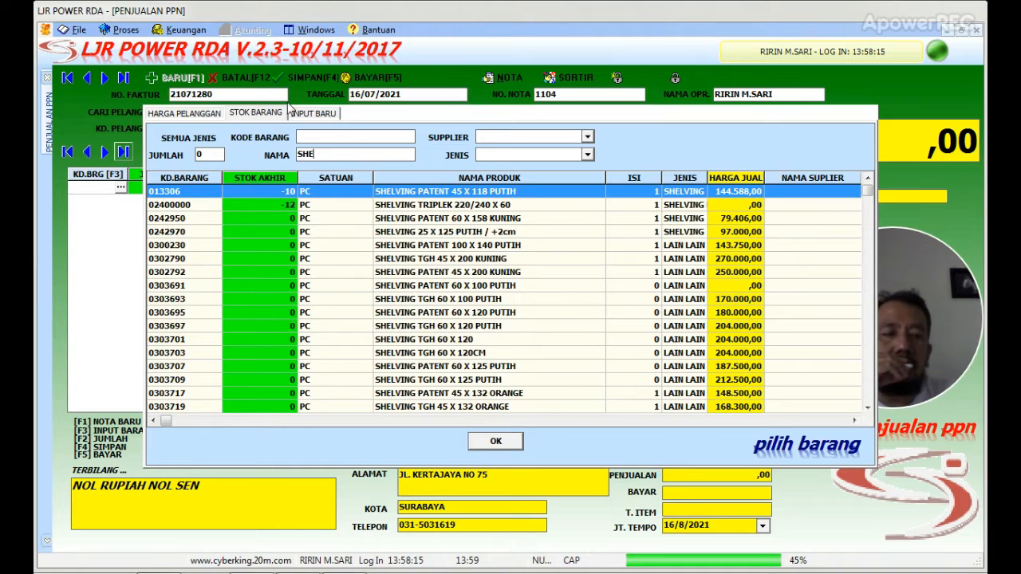
click(438, 301)
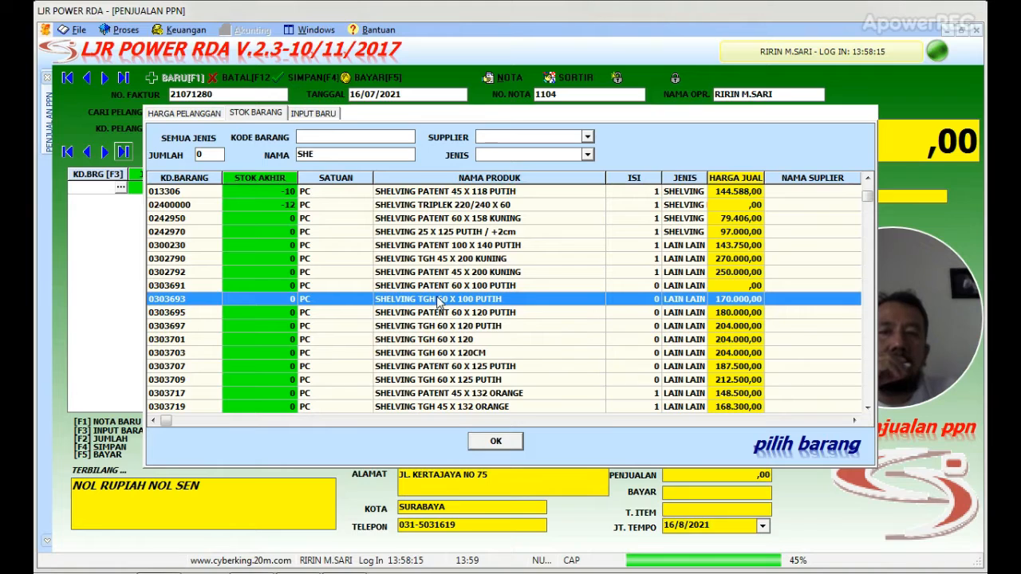
double_click(437, 300)
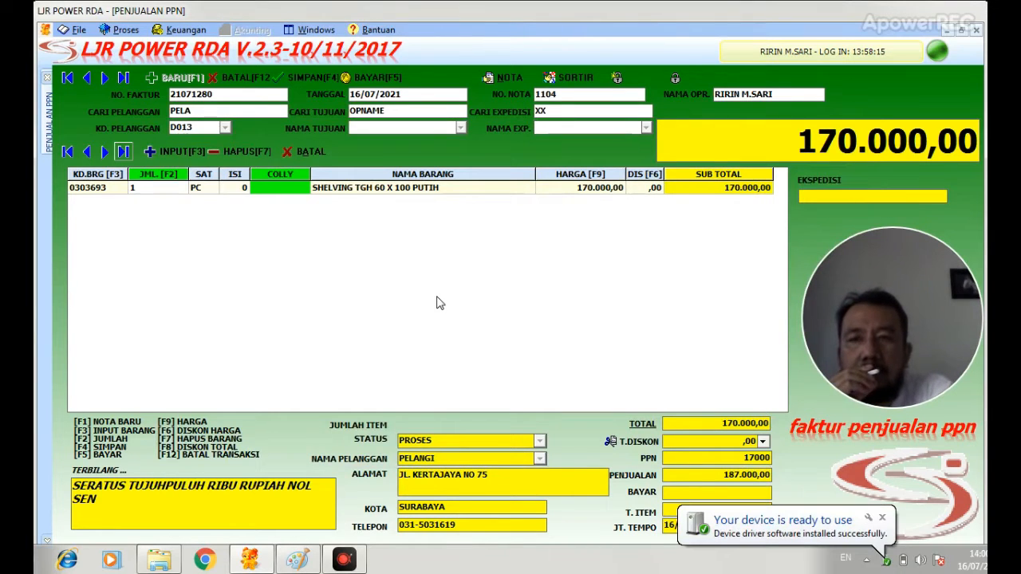
Set the quantity of the SHELVING TGH 60 X 100 PUTIH line to 100 and dismiss the stock notice
text(00)
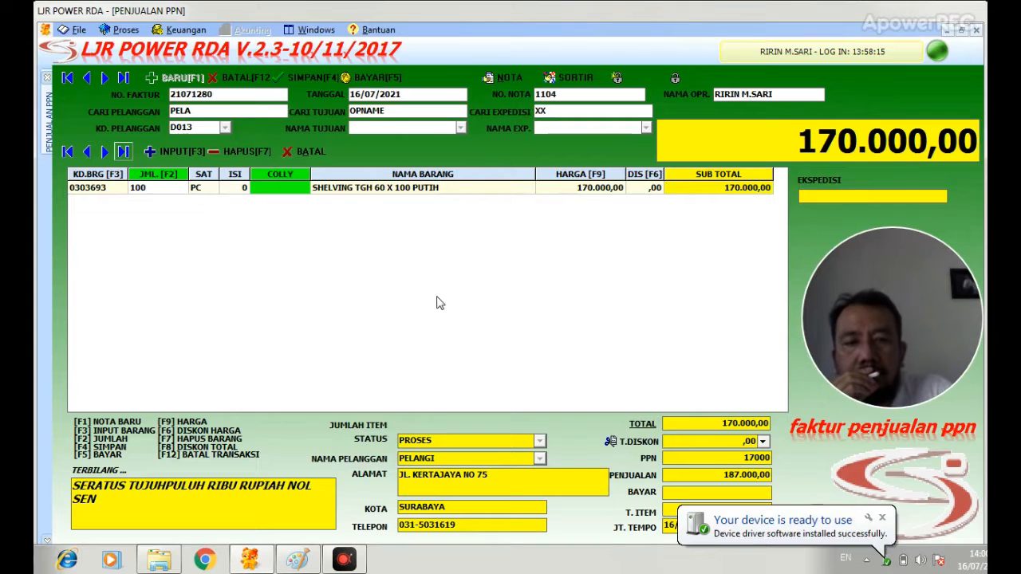
key(Return)
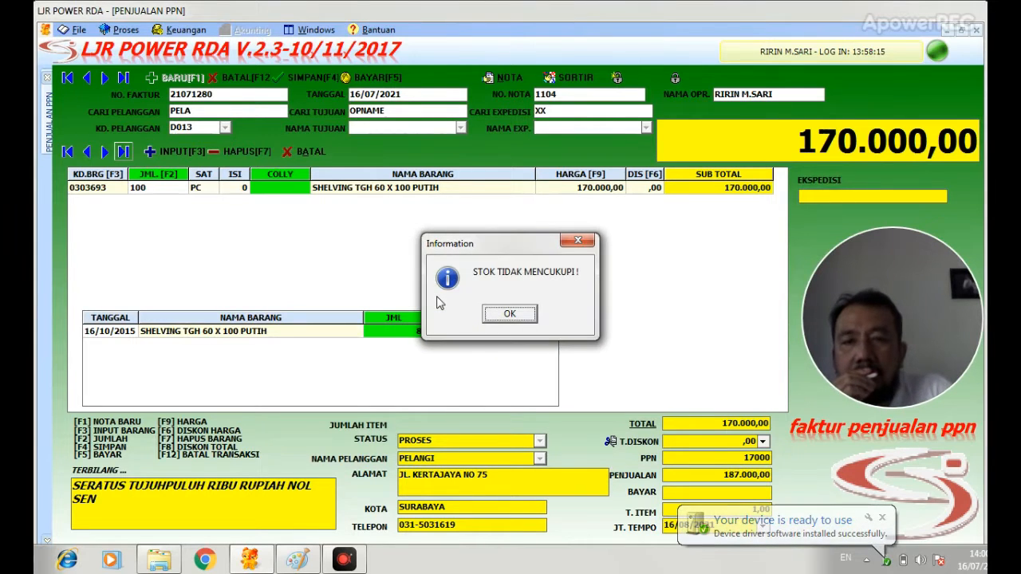
click(507, 316)
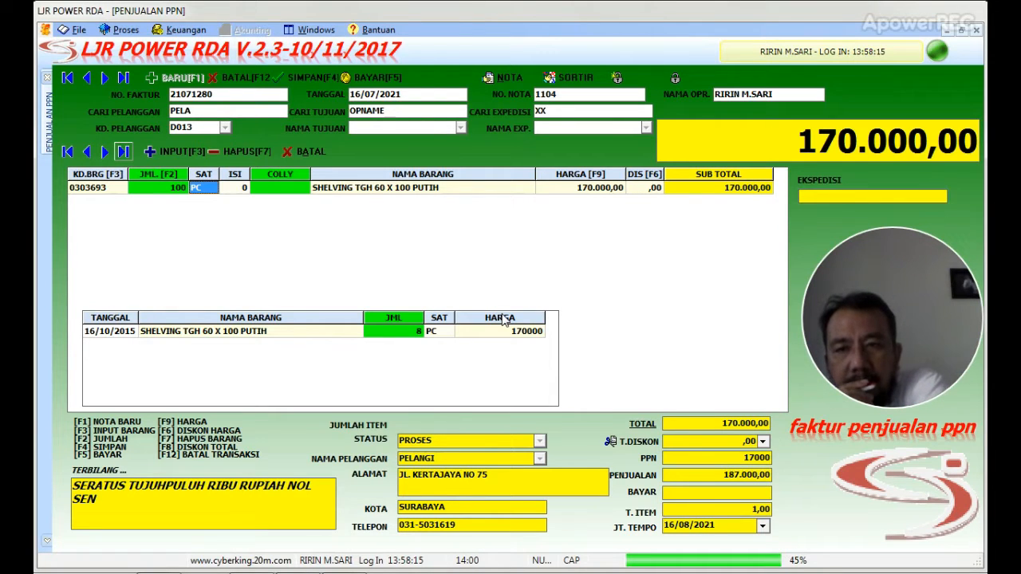
Set the colly of the SHELVING TGH 60 X 100 PUTIH line to 5, keeping its price and all discounts at 0
key(Return)
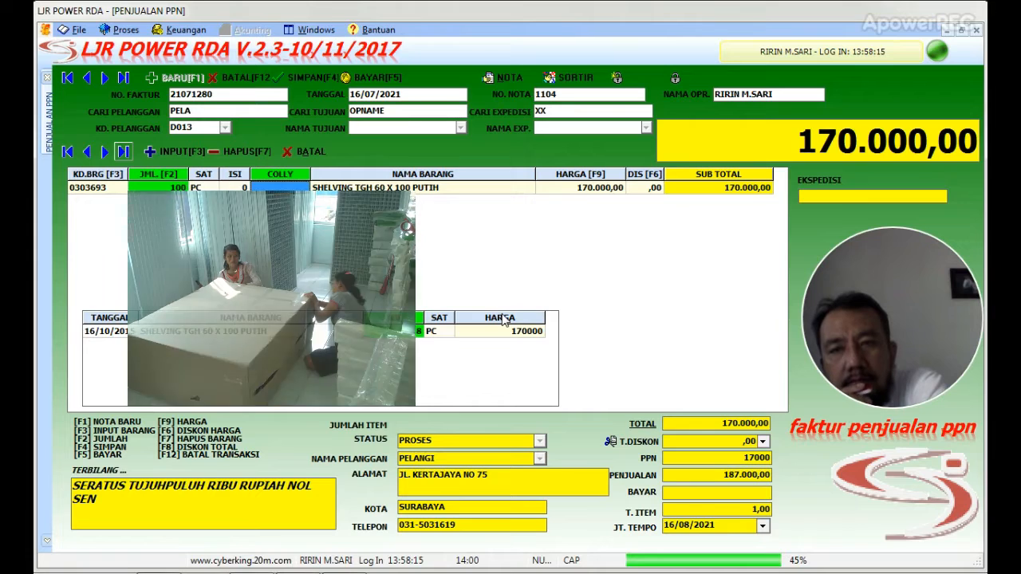
key(Return)
text(5)
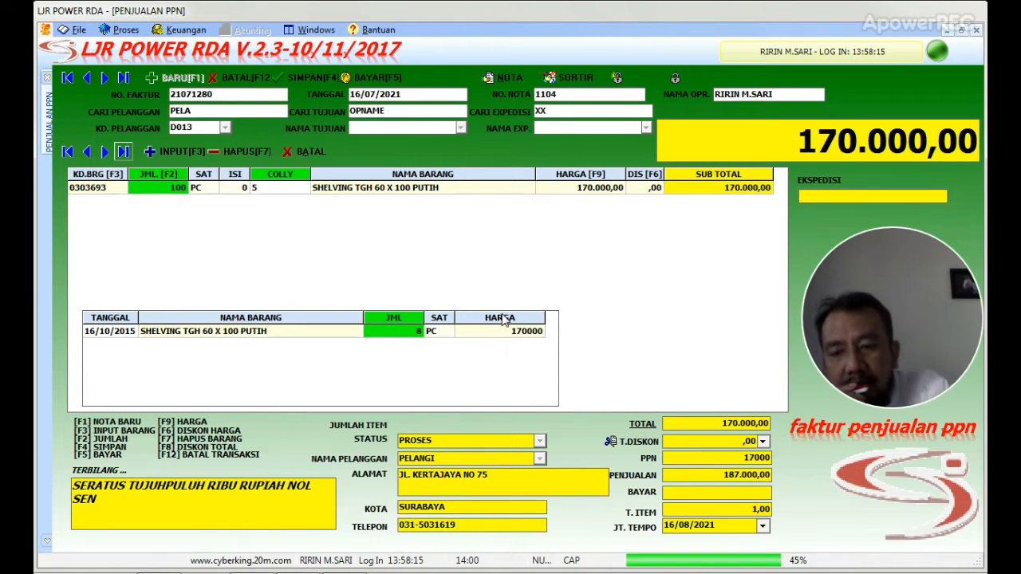
key(Return)
key(Return)
key(Return)
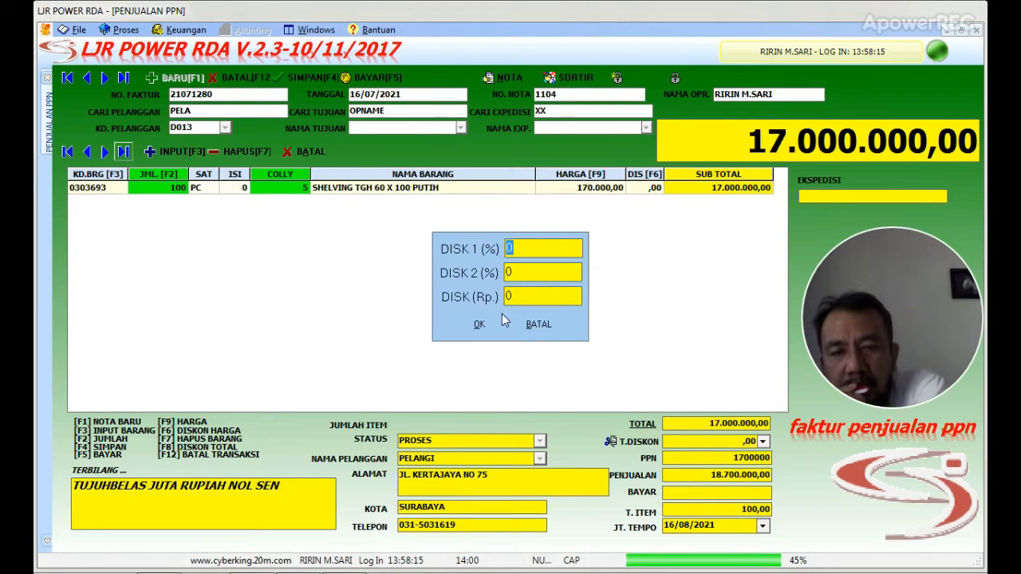
key(Return)
key(Return)
key(Return)
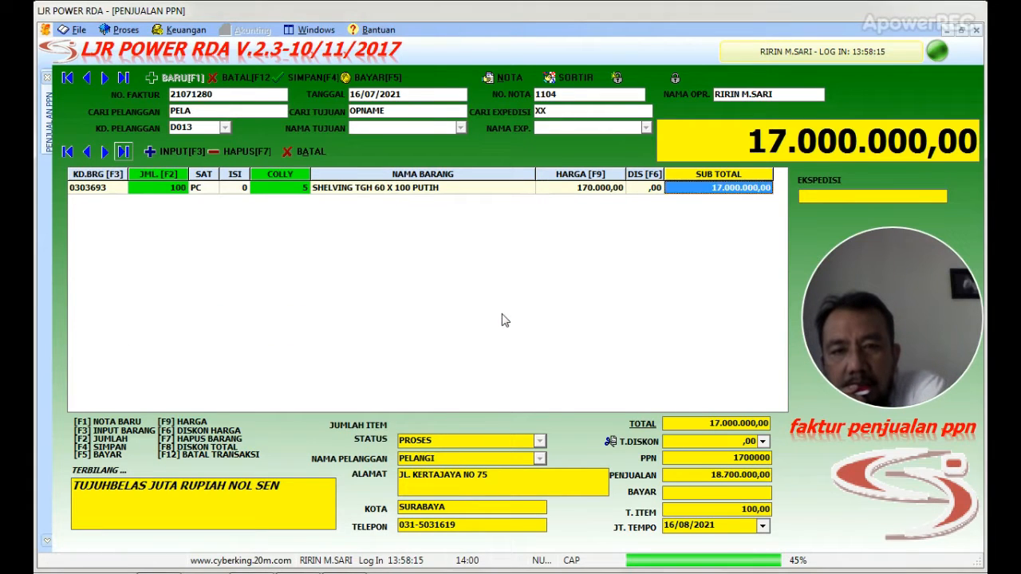
Search the stock items for SHEL and add SHELVING PATENT 60 X 120 PUTIH as the second invoice line
key(Return)
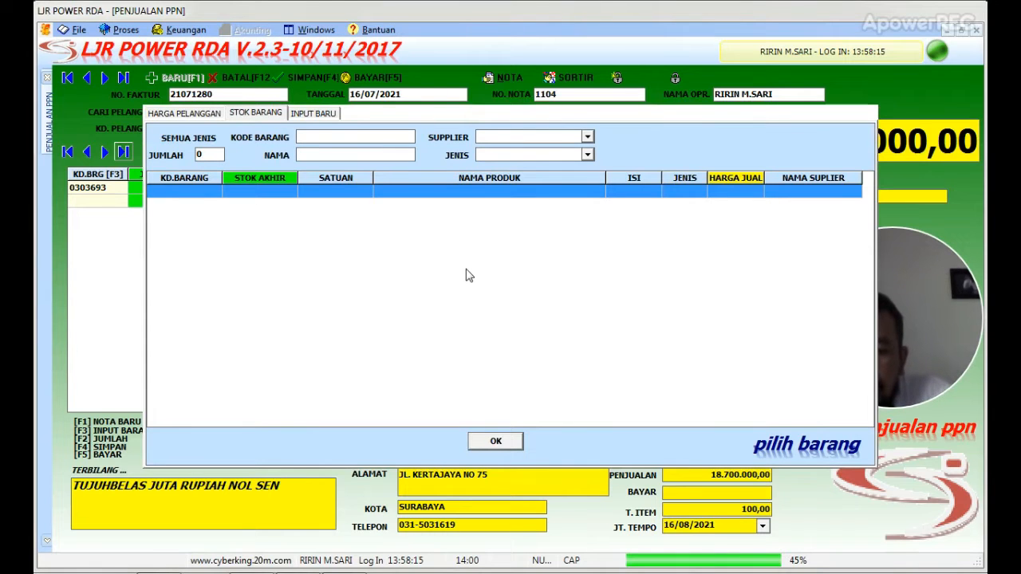
text(SHEL)
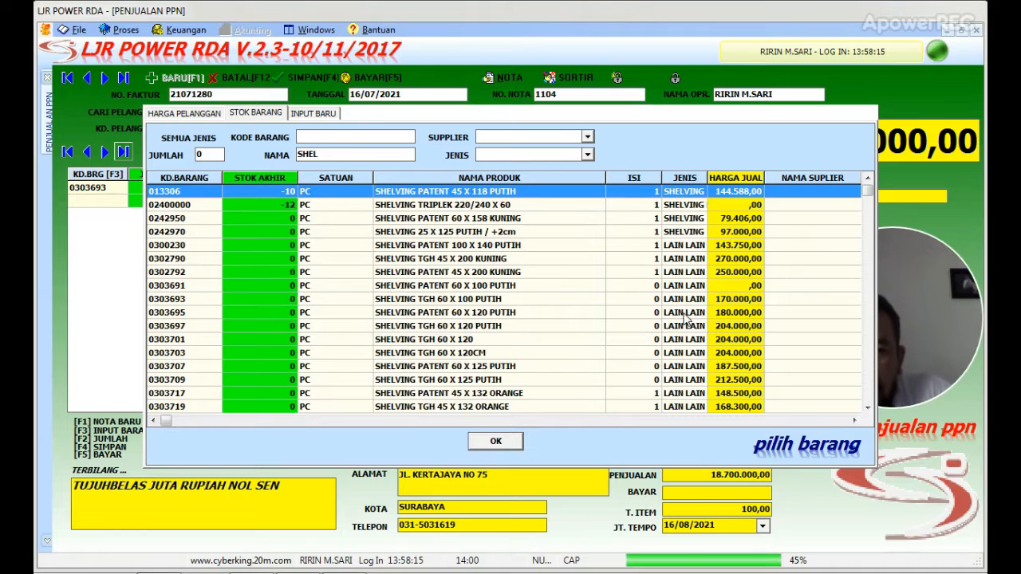
click(686, 315)
double_click(685, 315)
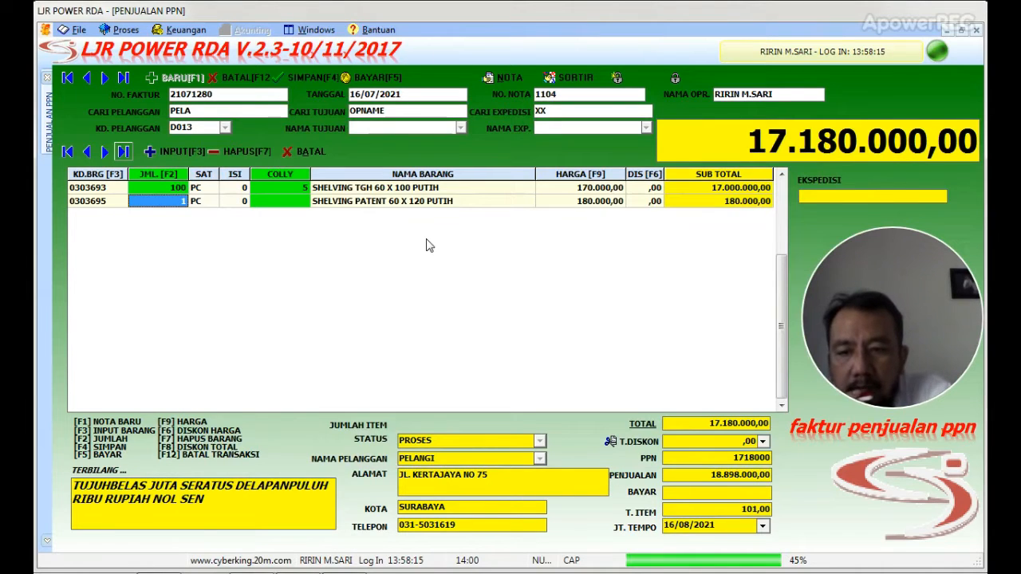
Set the quantity of the SHELVING PATENT 60 X 120 PUTIH line to 100 and advance past its unit
text(100)
key(Return)
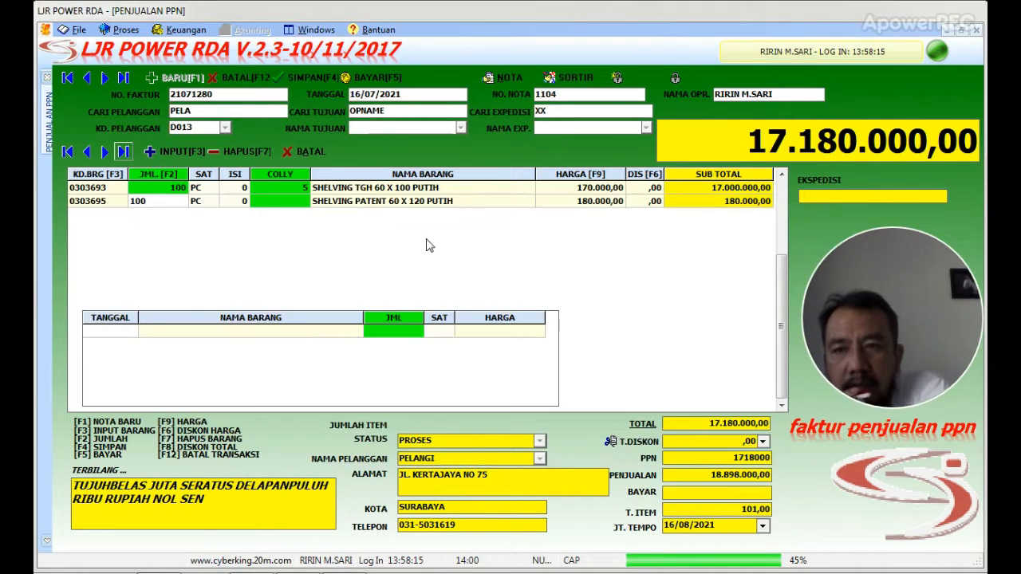
key(Return)
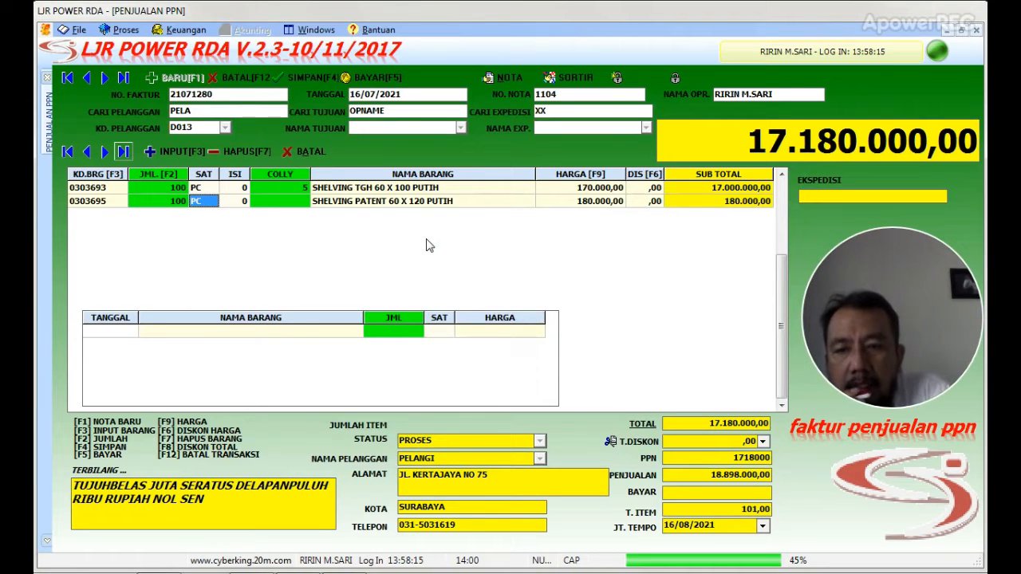
key(Return)
key(Return)
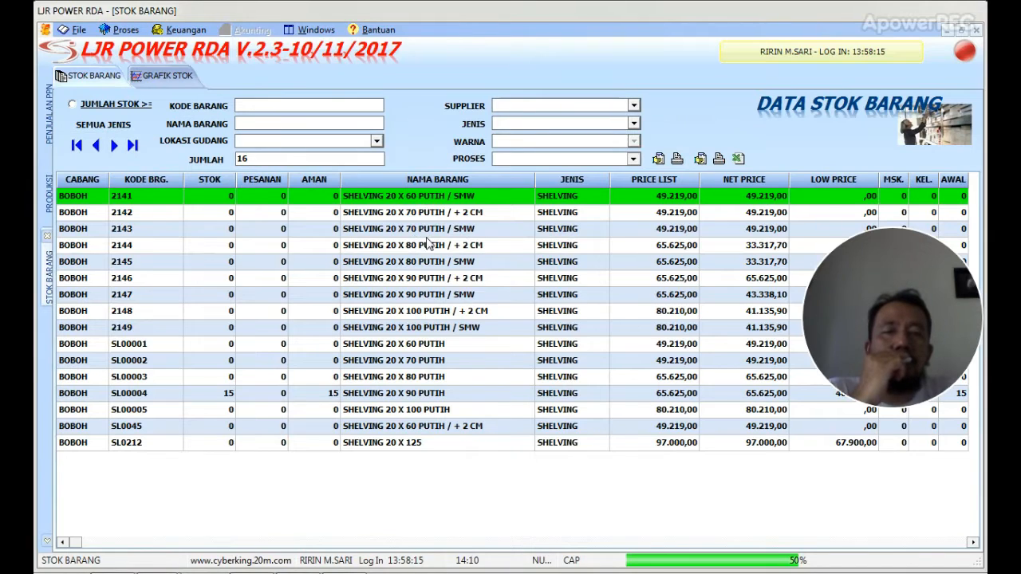
Filter the stock data list by the item type BAHANBAKU
click(635, 125)
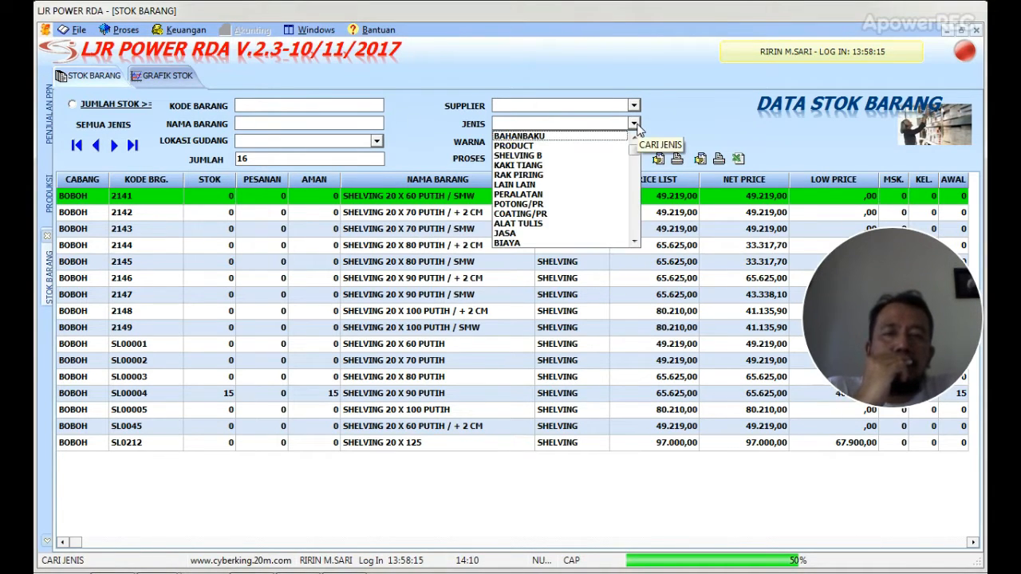
click(583, 137)
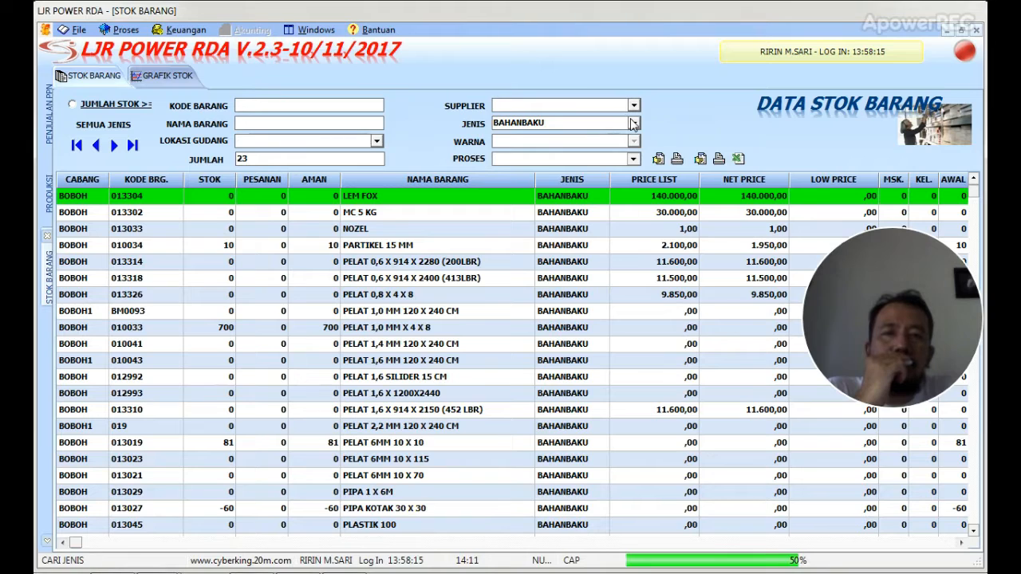
Filter the stock data list by the item type POTONG/PR and after that by COATING/PR
click(633, 123)
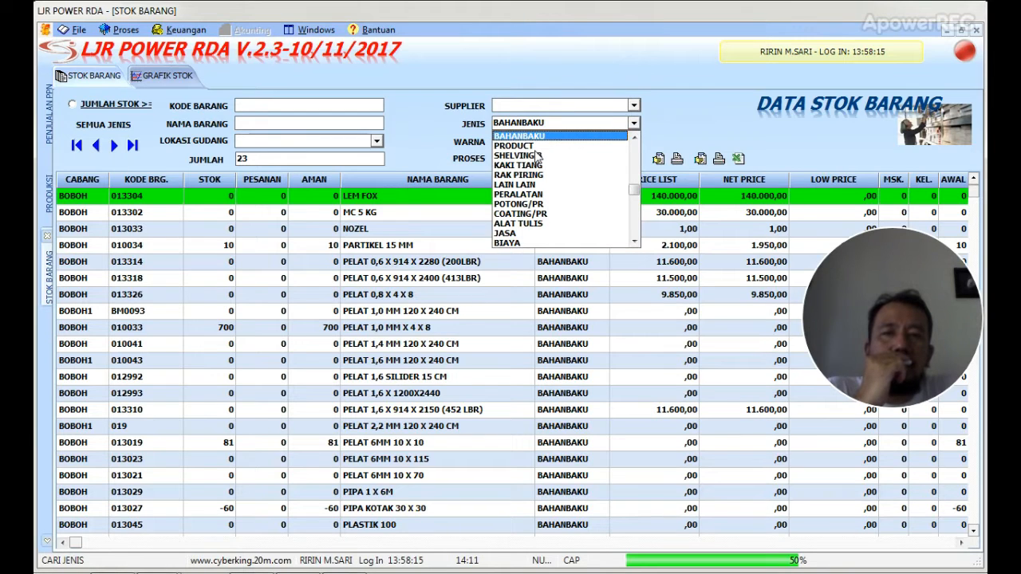
click(540, 205)
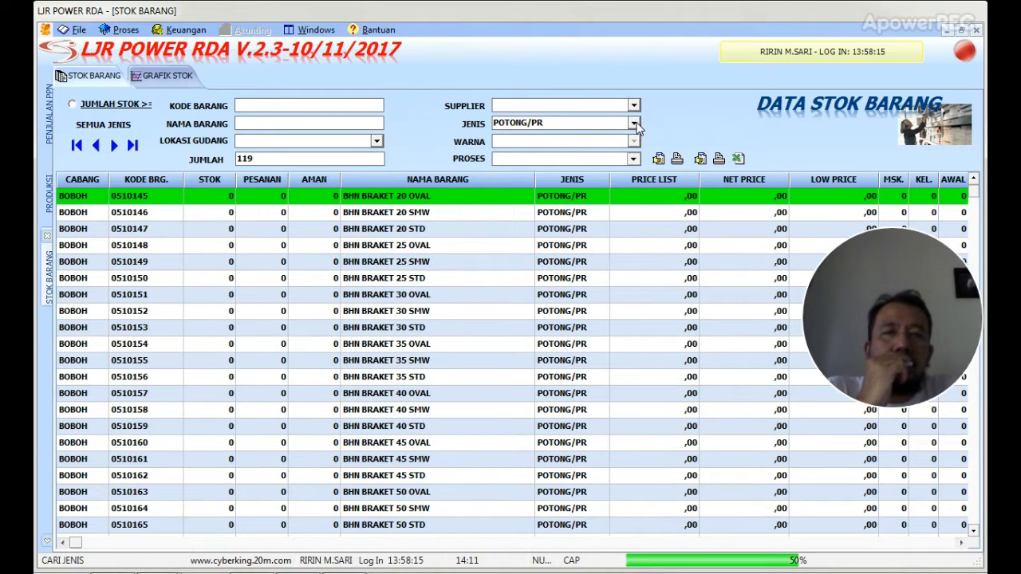
click(634, 124)
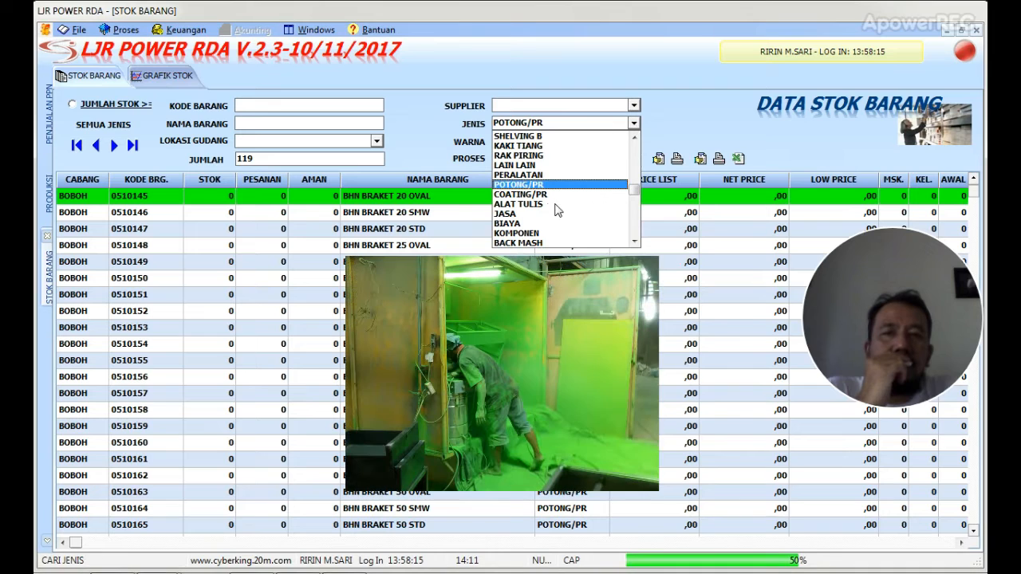
click(546, 195)
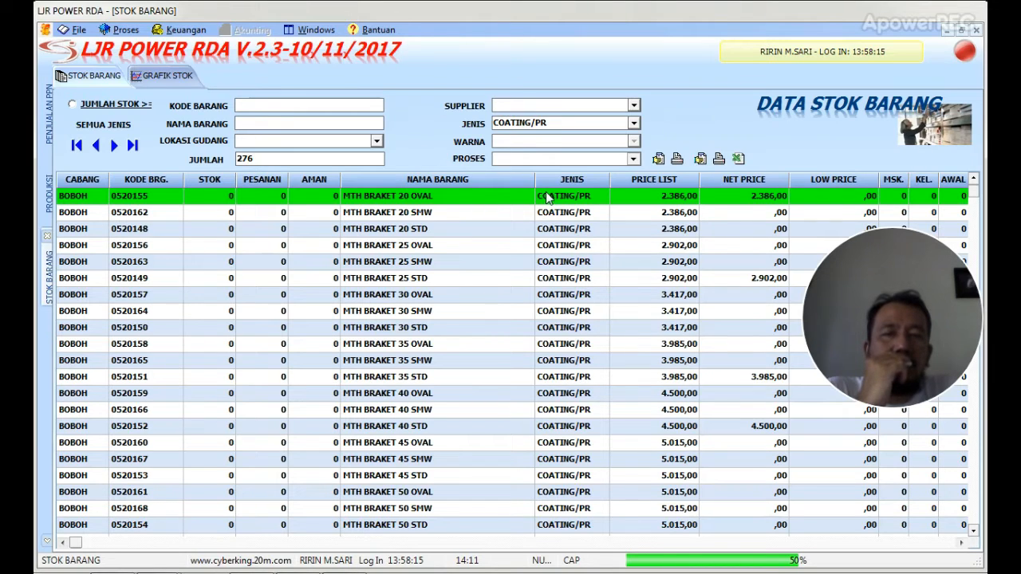
Search the stock items by the name BRAKET and compare the item types POTONG/PR and COATING/PR
click(249, 121)
text(BRAKE)
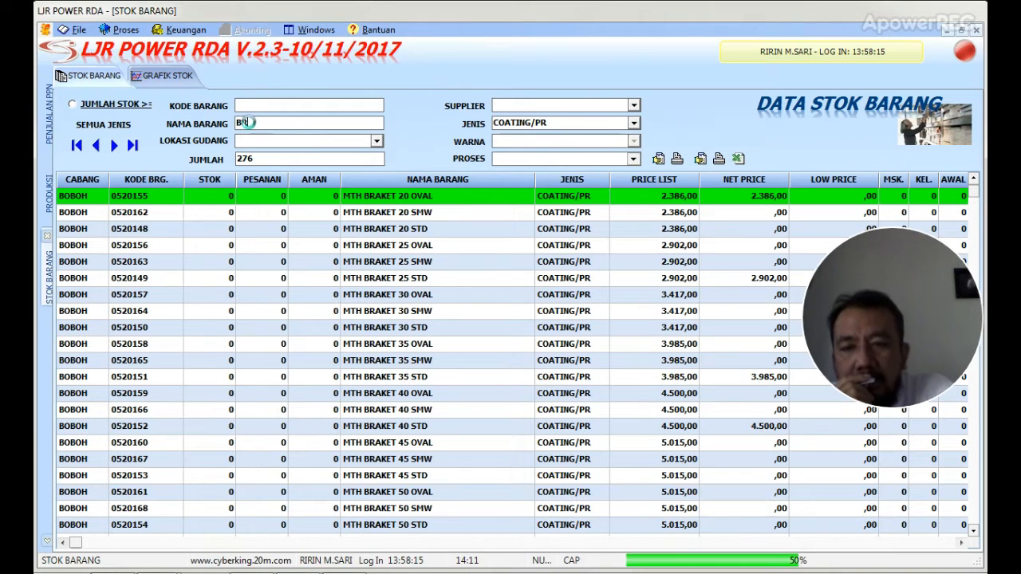
text(T)
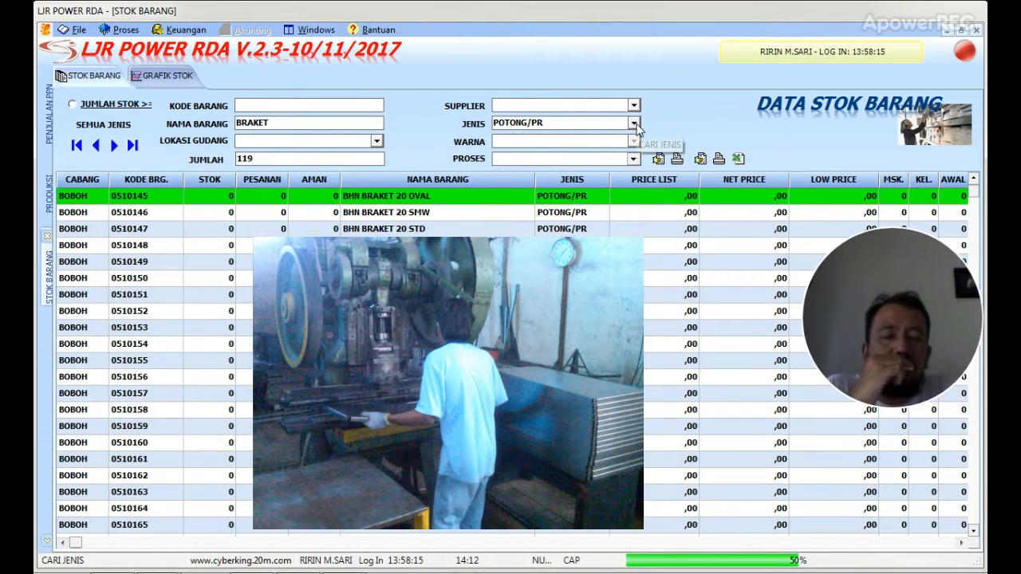
click(634, 125)
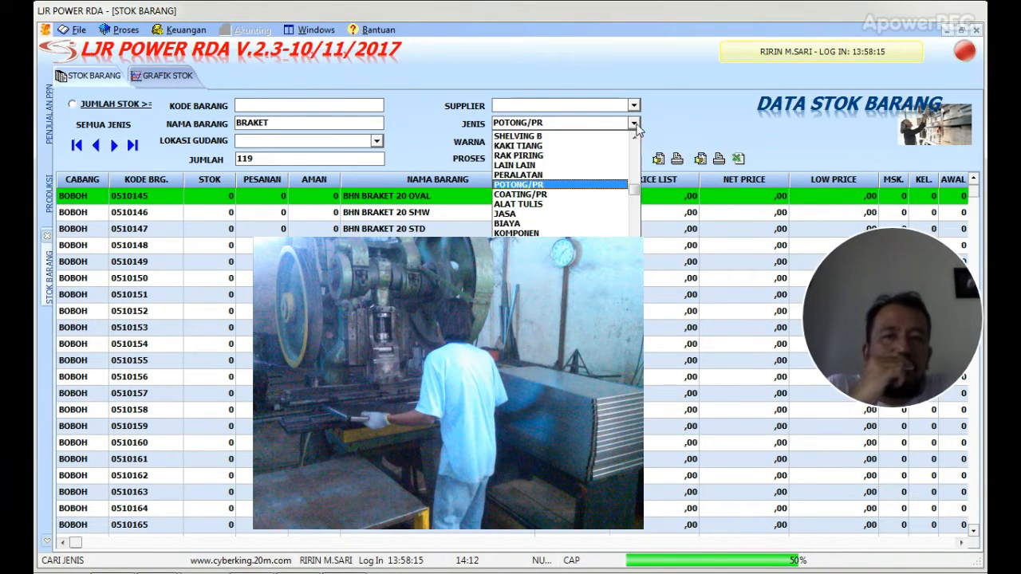
click(533, 194)
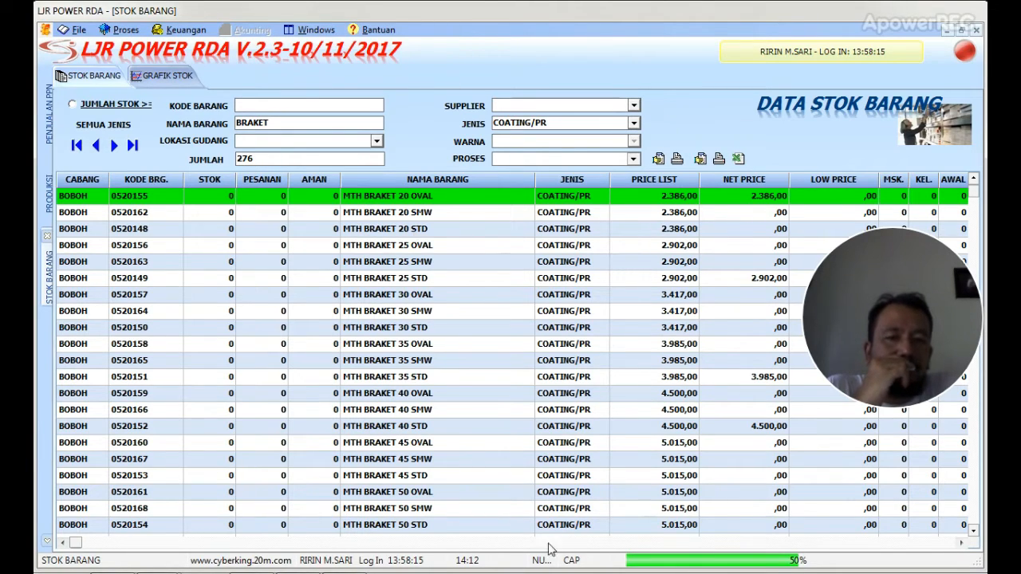
Open the production formula (Rumus) form from the production processes
click(125, 29)
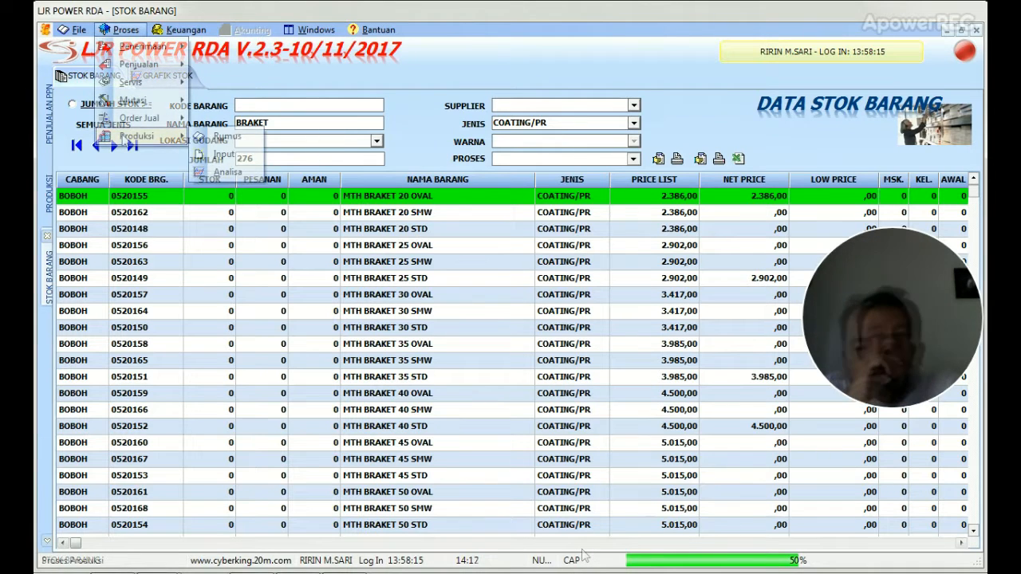
mouse_move(139, 135)
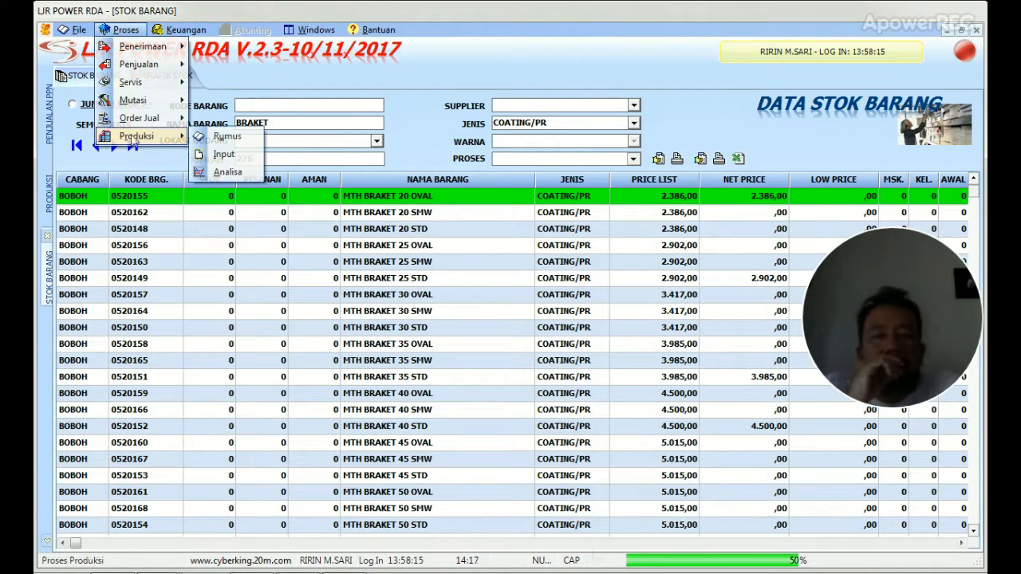
click(234, 139)
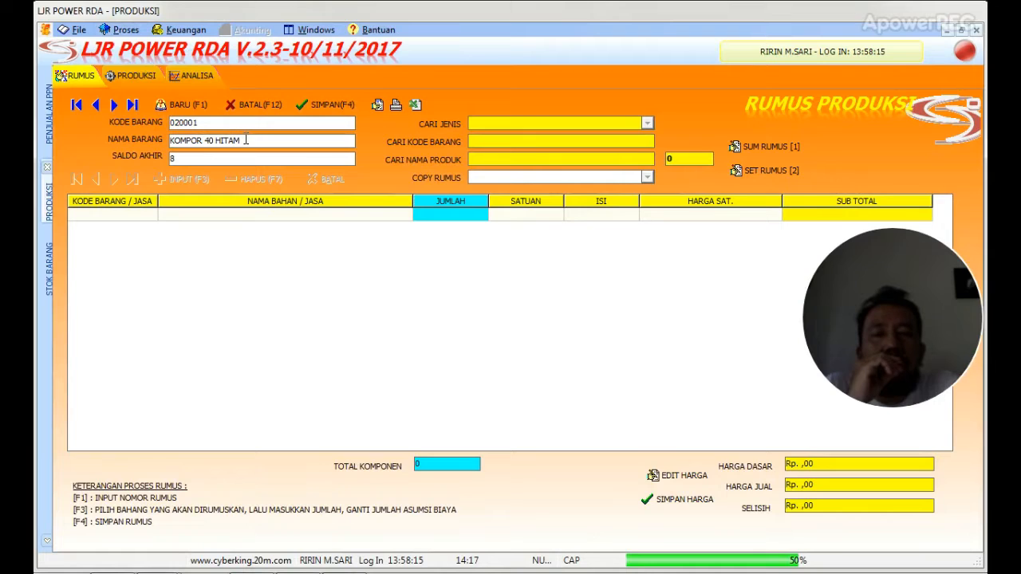
Search the production formulas for the product BHN SHELVING 20 X 70 and go to the last matching record
click(479, 160)
text(BHN)
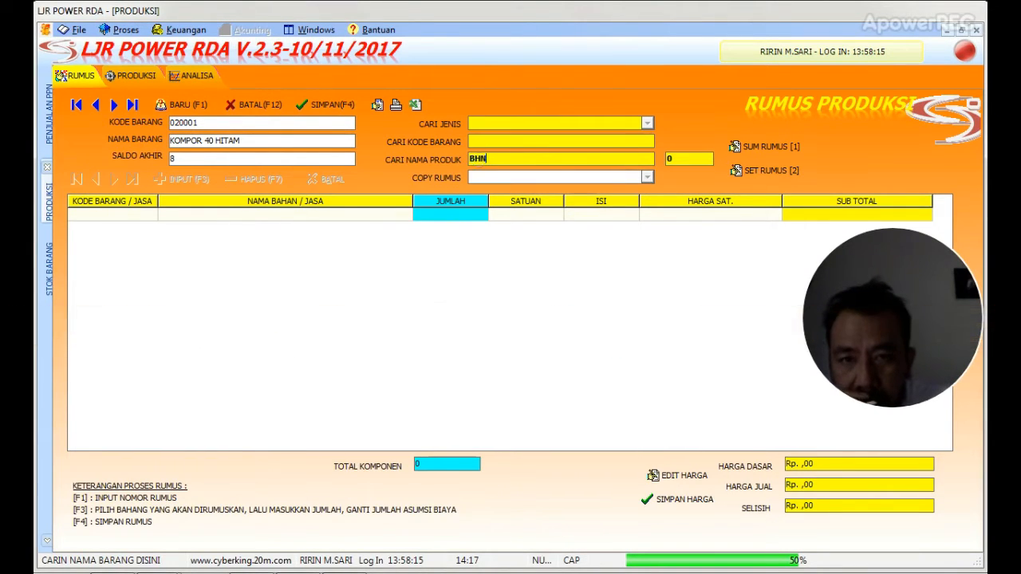
text( SHE)
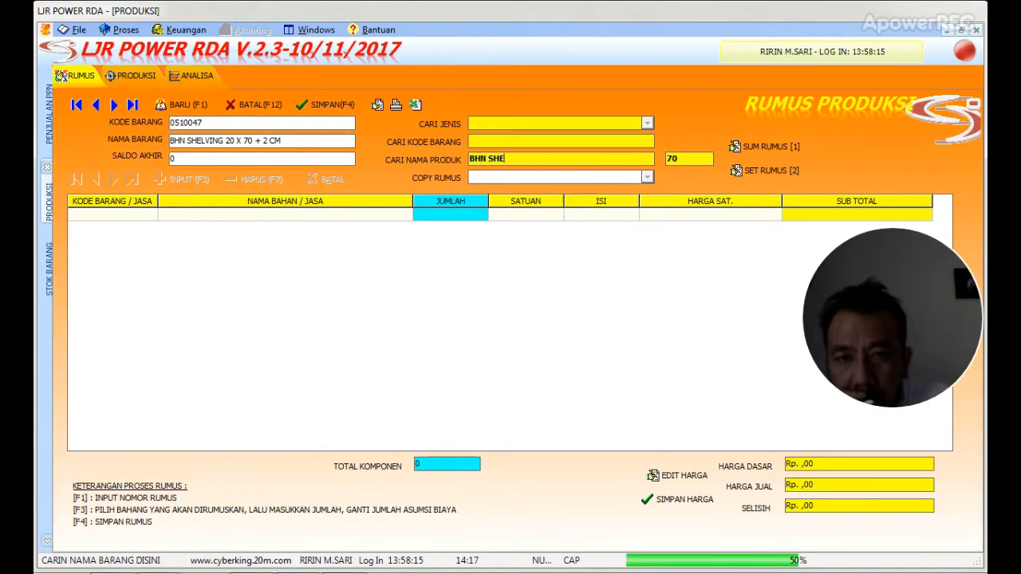
text(L)
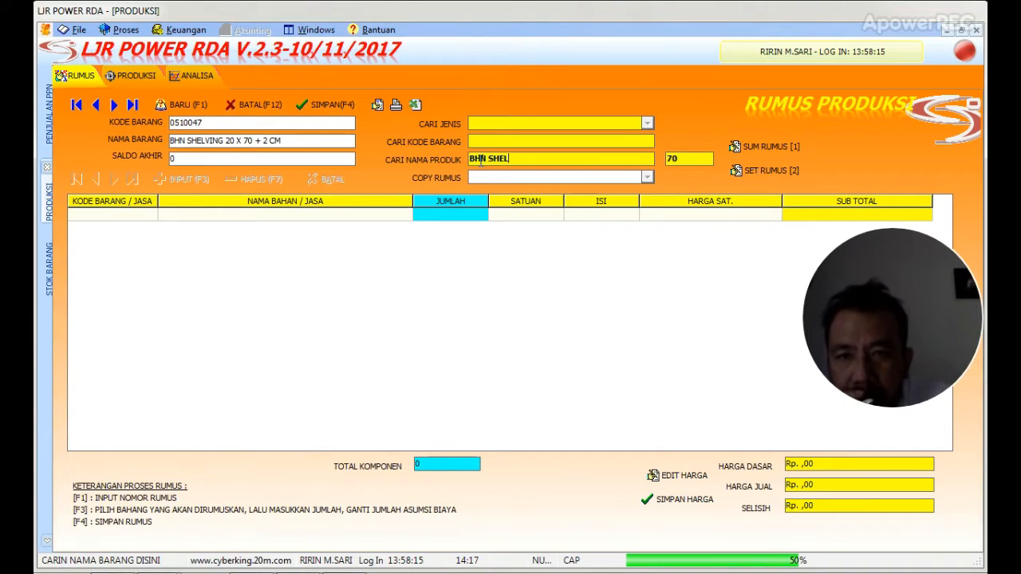
text(V)
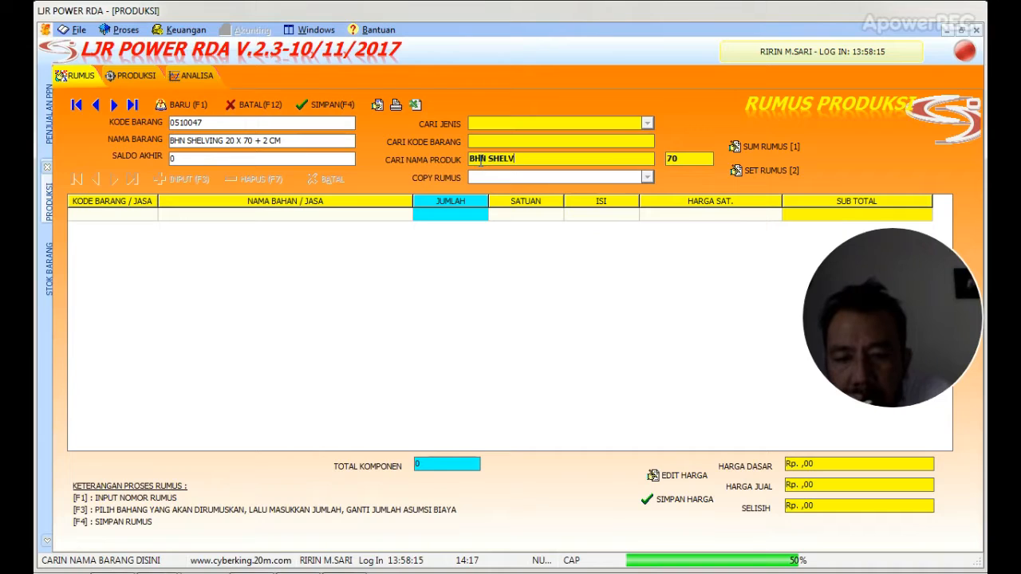
text(ING 2)
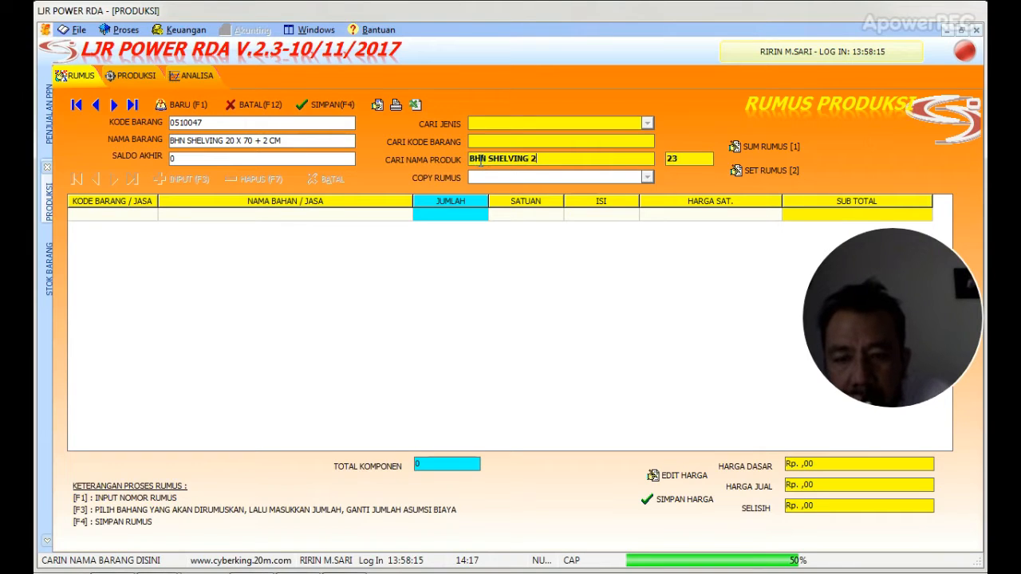
text(0 X 70)
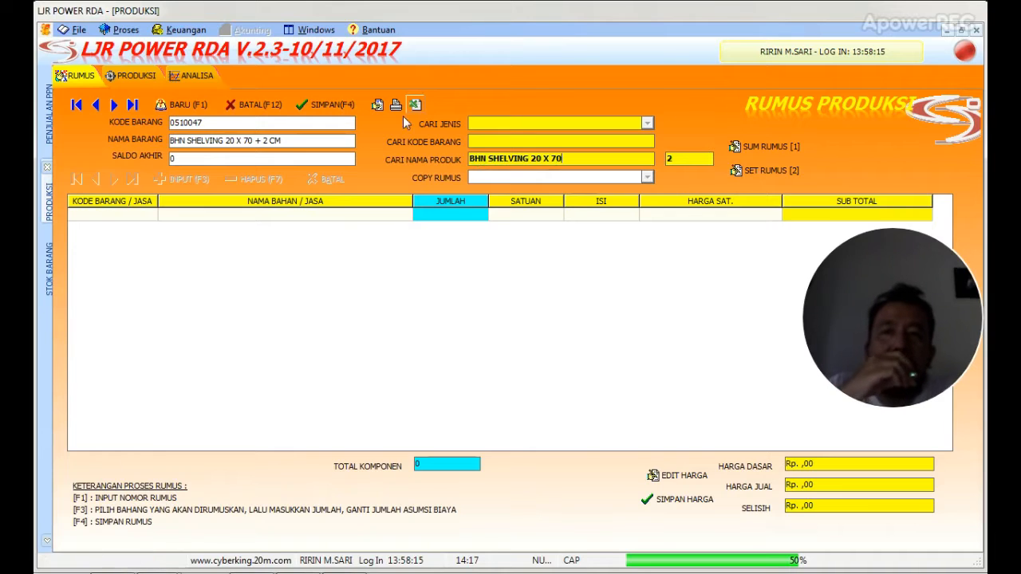
click(134, 106)
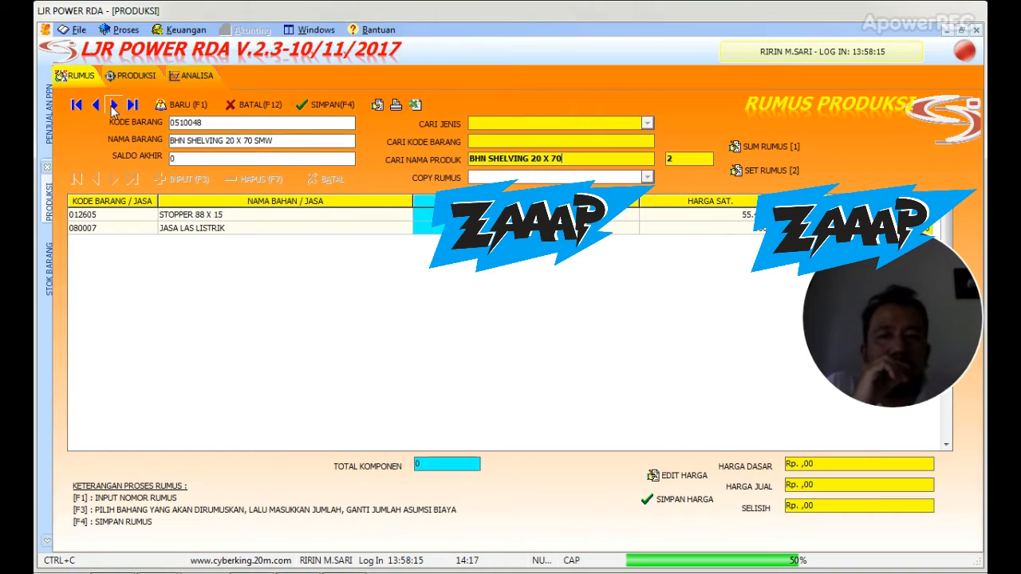
drag(907, 292, 893, 326)
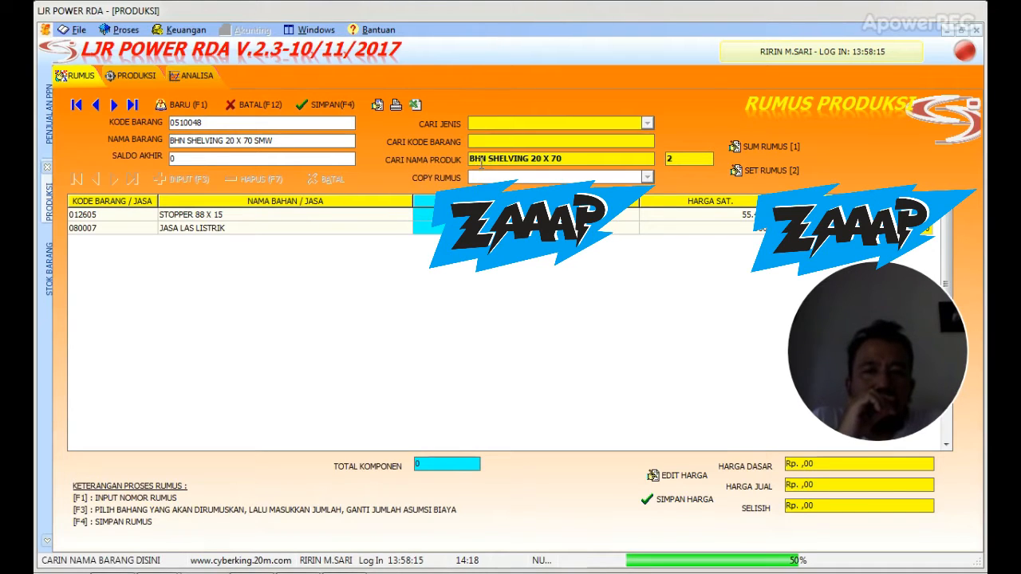
Change the product name search to MTH SHELVING 20 X 70 and go to the last matching formula
key(Caps_Lock)
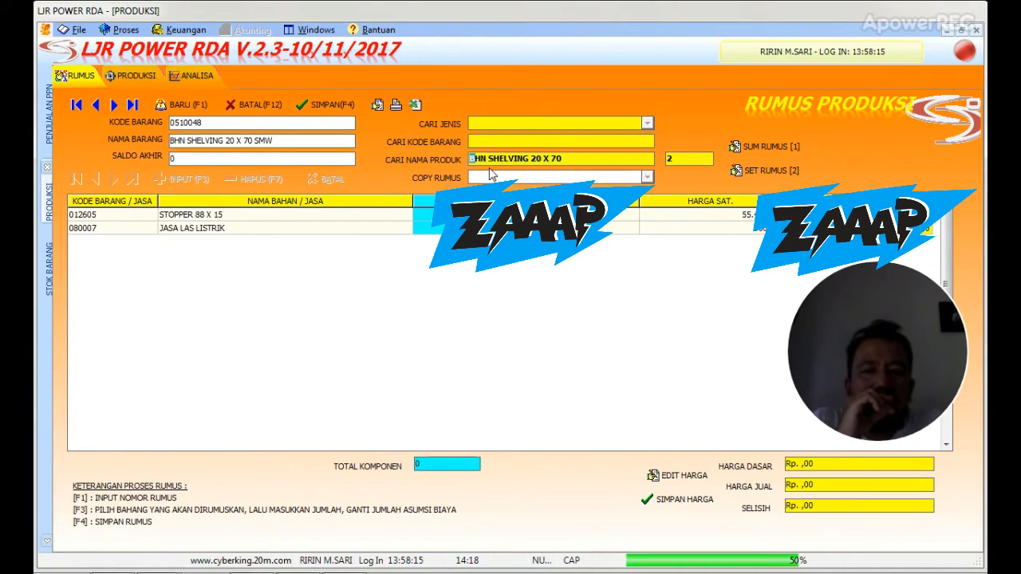
key(Delete)
key(Delete)
key(Delete)
key(Delete)
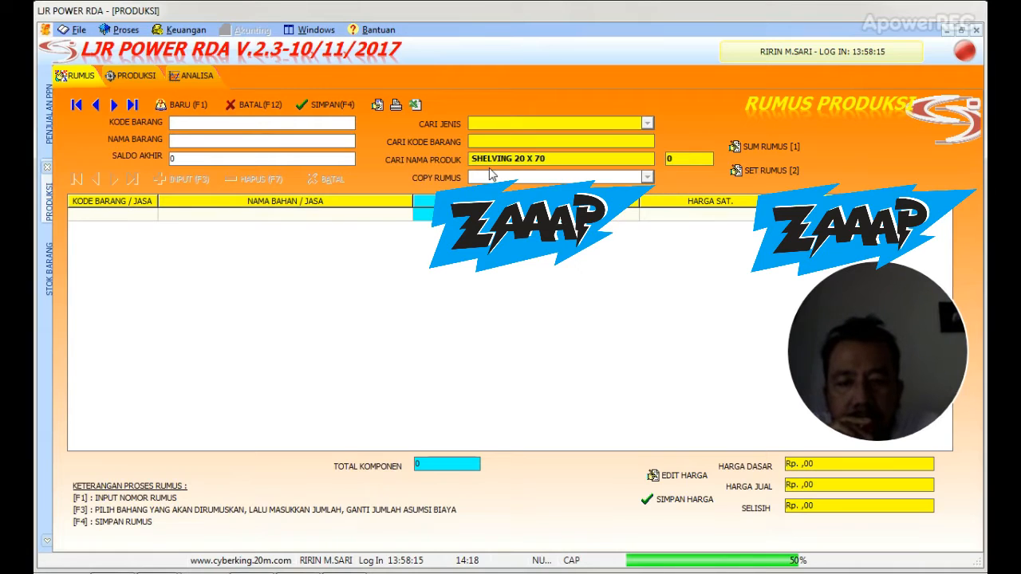
text(MTH)
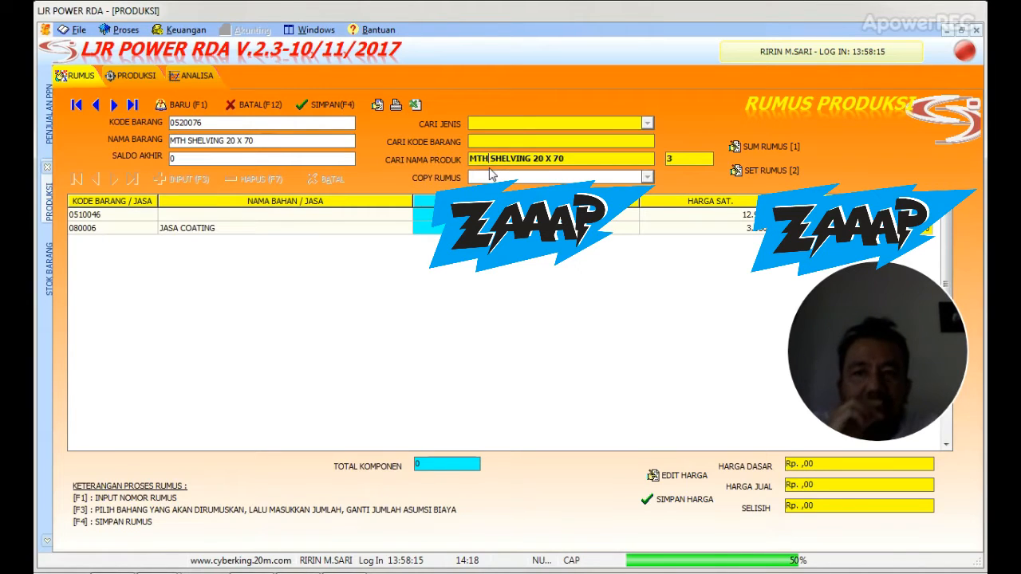
click(133, 105)
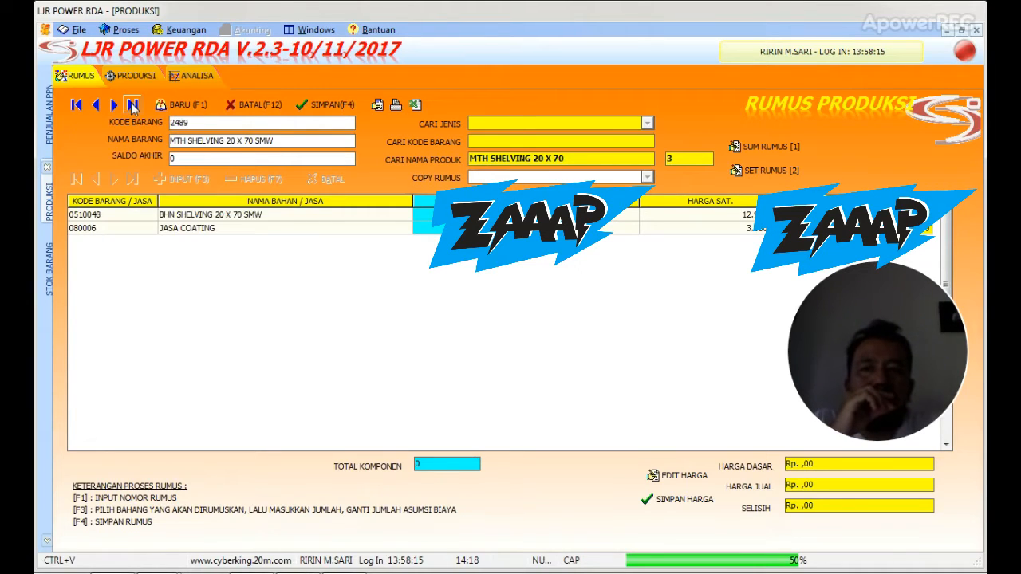